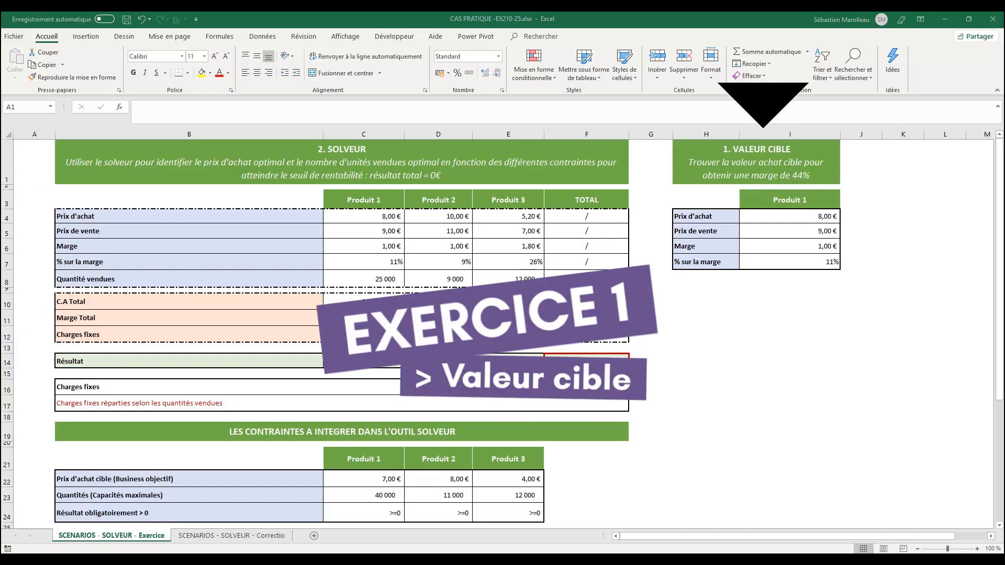
Review the Valeur cible exercise instructions and the Produit 1 price and margin cells in I4:I7.
click(718, 160)
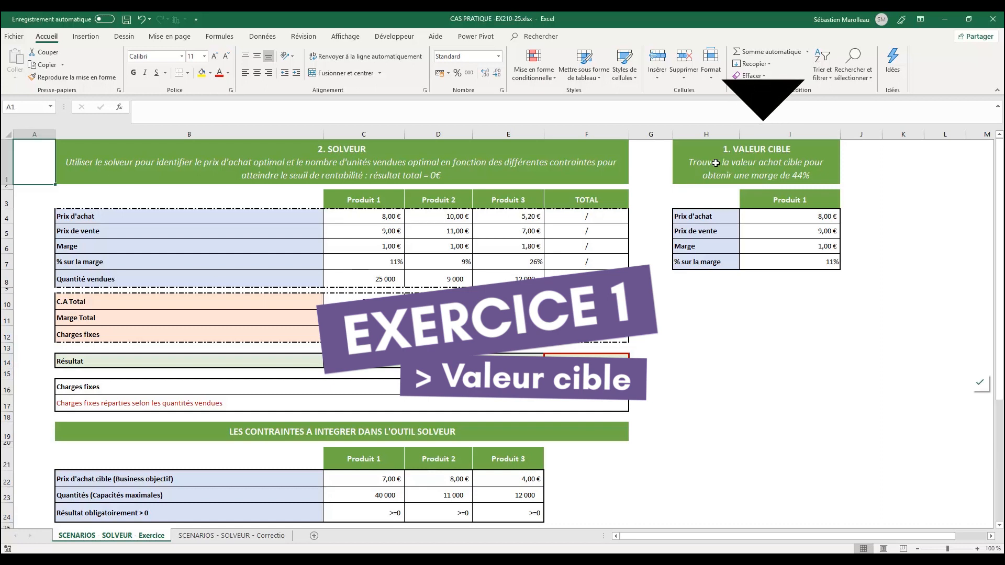
click(717, 158)
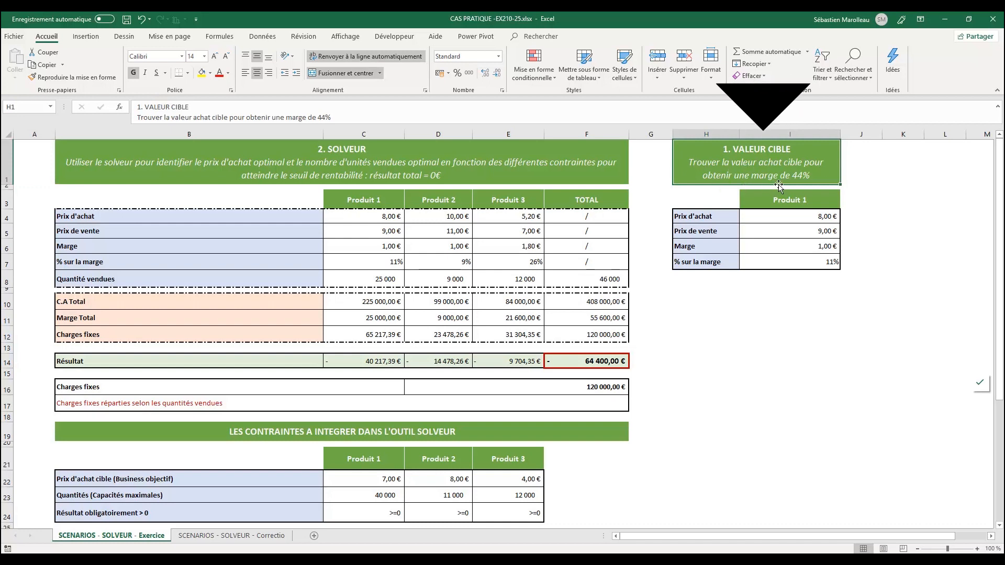
drag(793, 217, 786, 266)
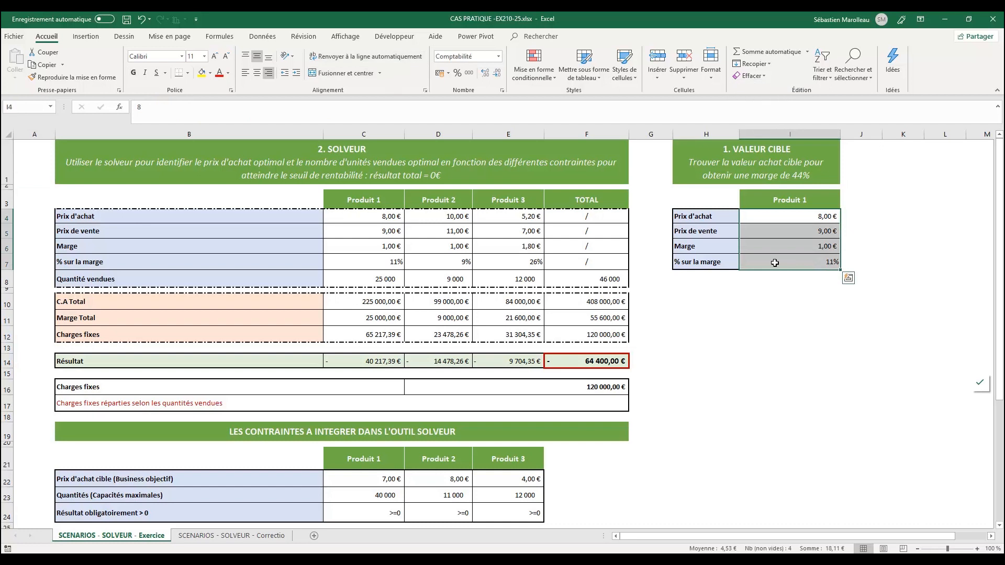
click(766, 278)
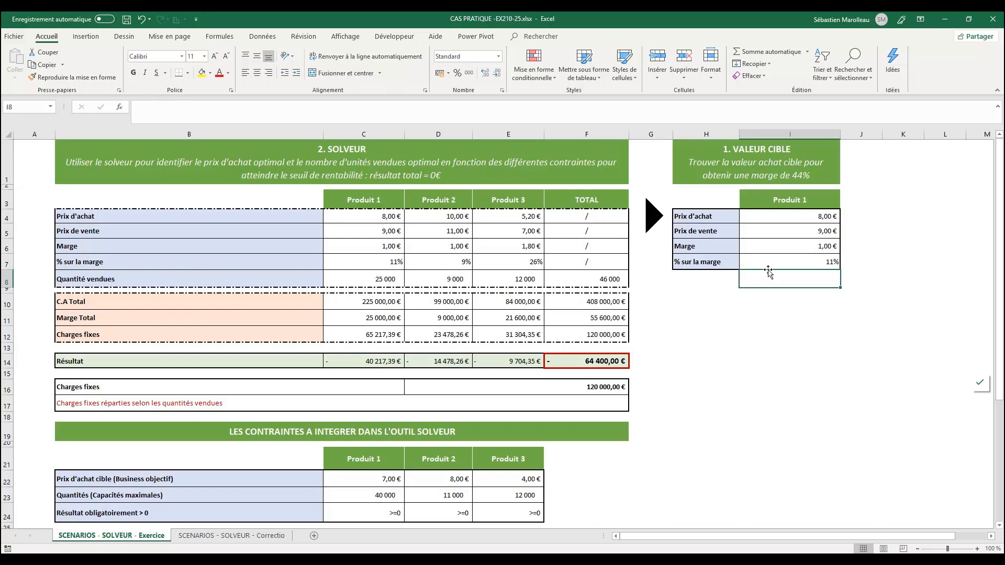
click(770, 263)
click(771, 216)
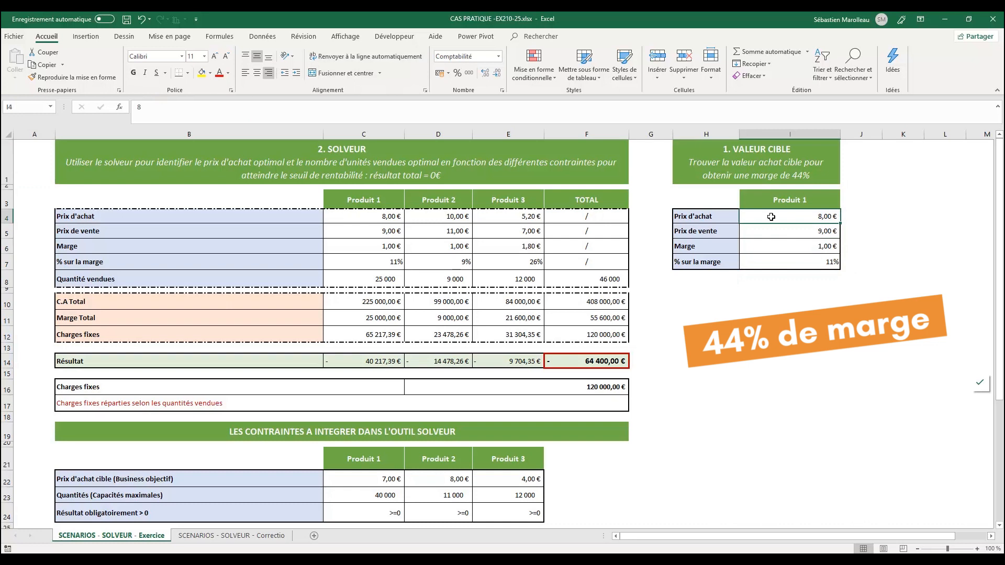
Run Goal Seek (Valeur cible) on the % sur la marge cell I7 to reach 44% by changing the Prix d'achat cell I4, keeping the solution.
click(779, 263)
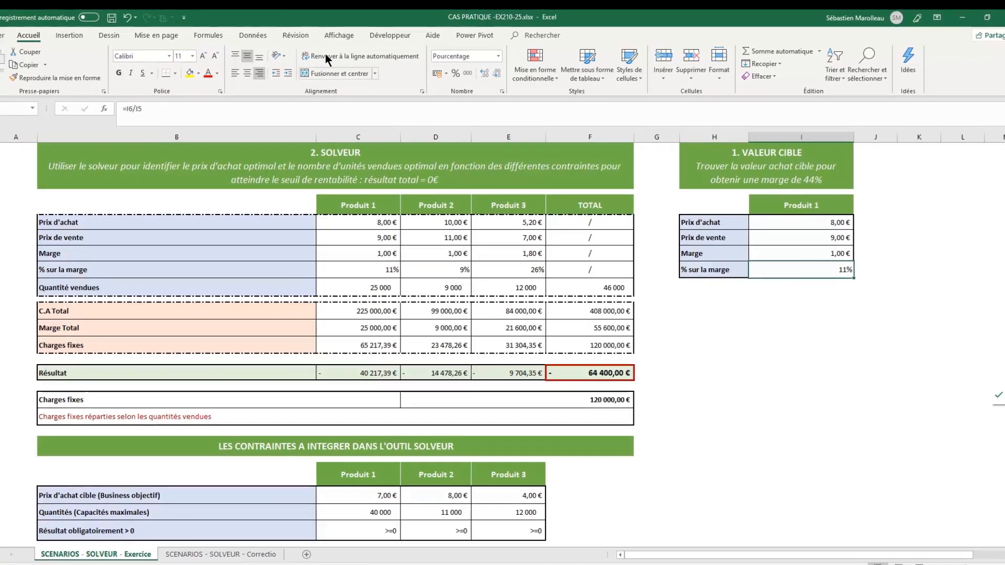
click(251, 36)
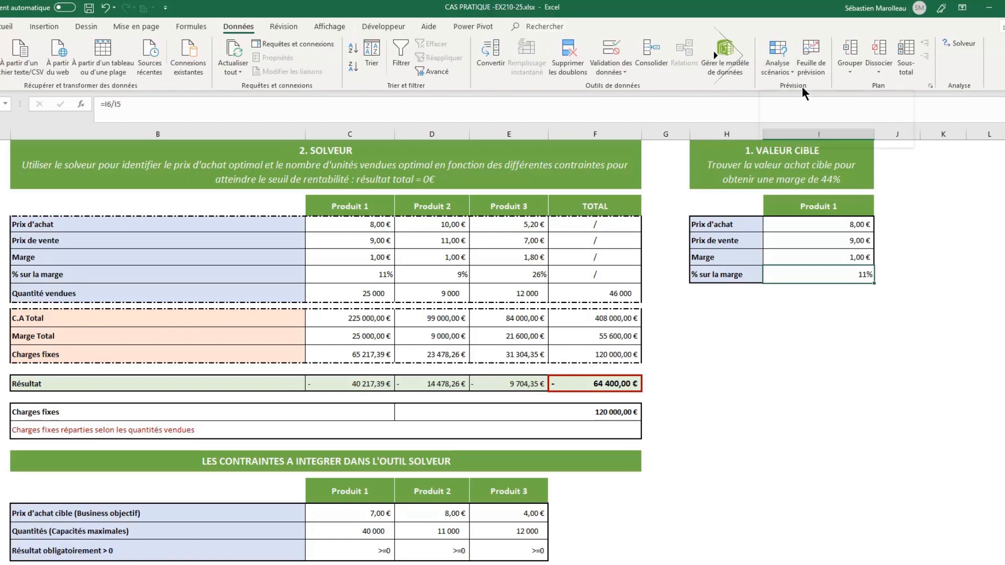
click(789, 69)
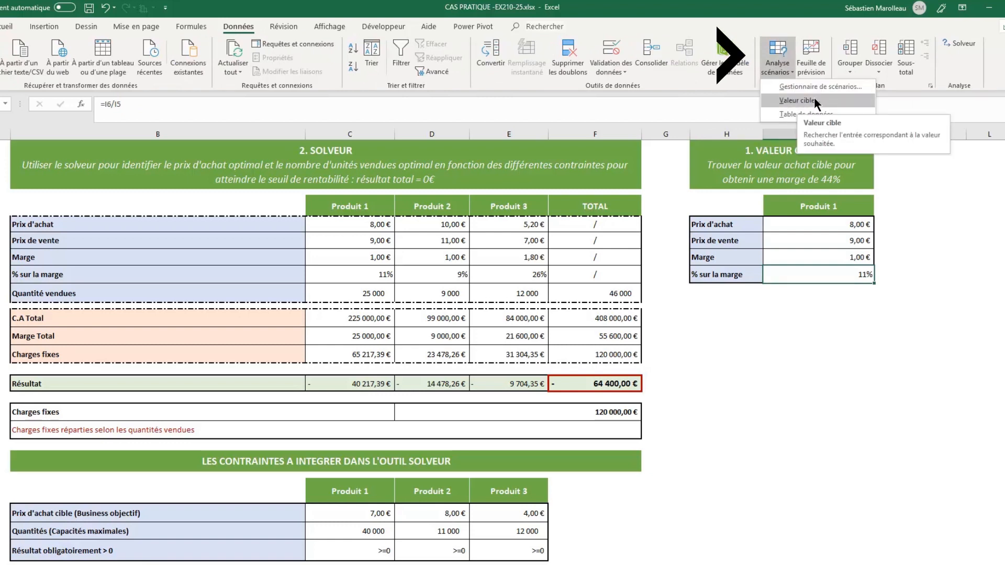
click(796, 100)
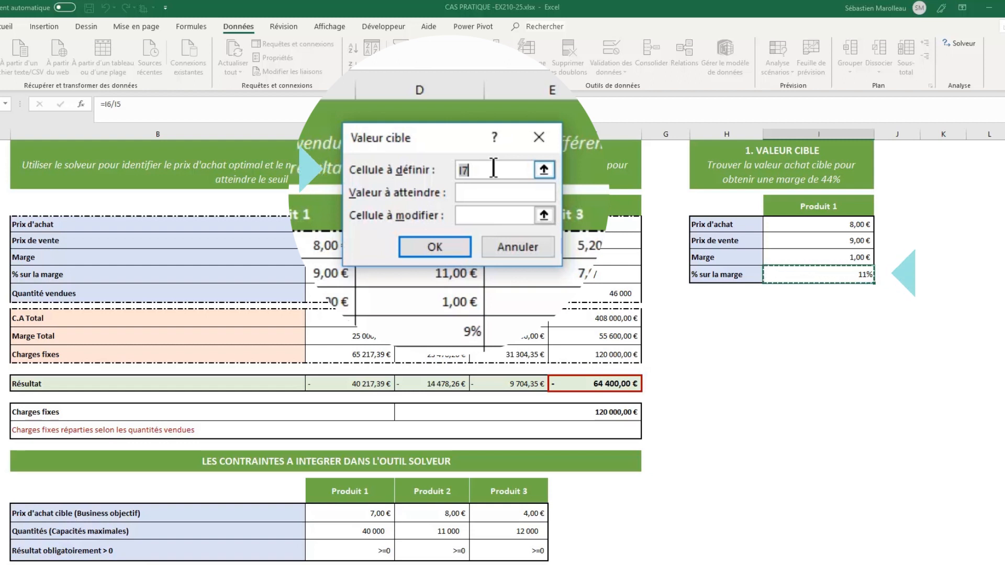
click(491, 193)
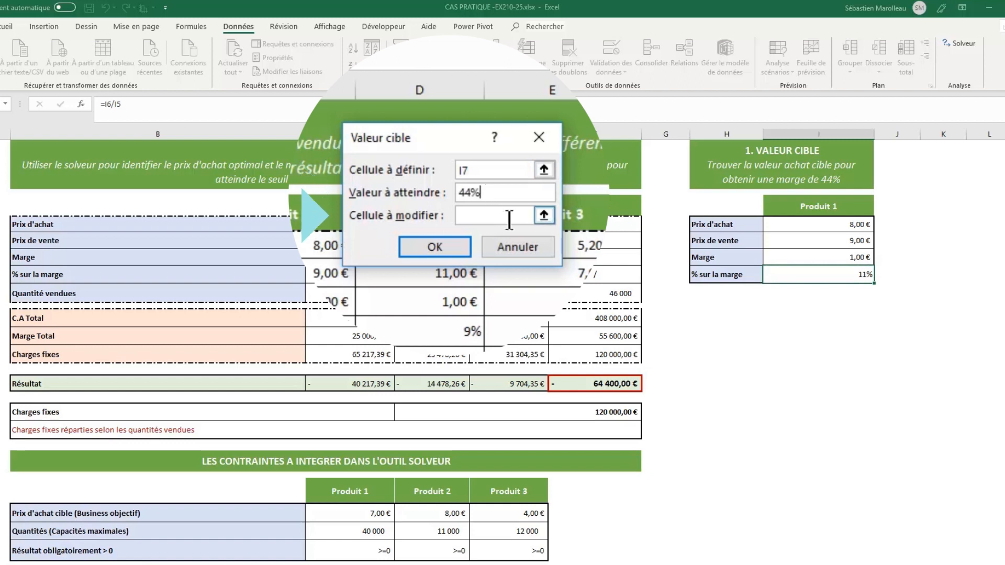
click(502, 216)
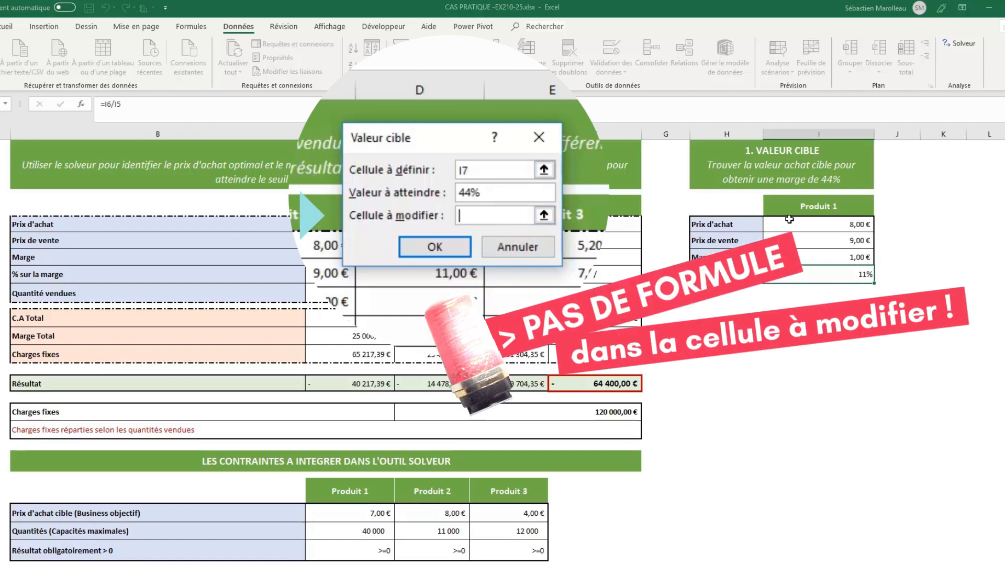
click(805, 226)
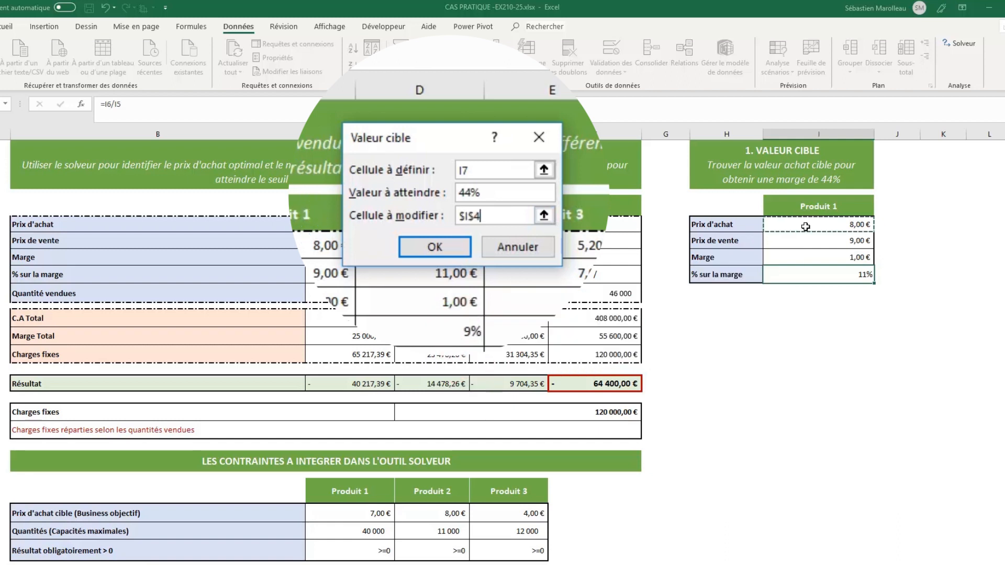
click(423, 246)
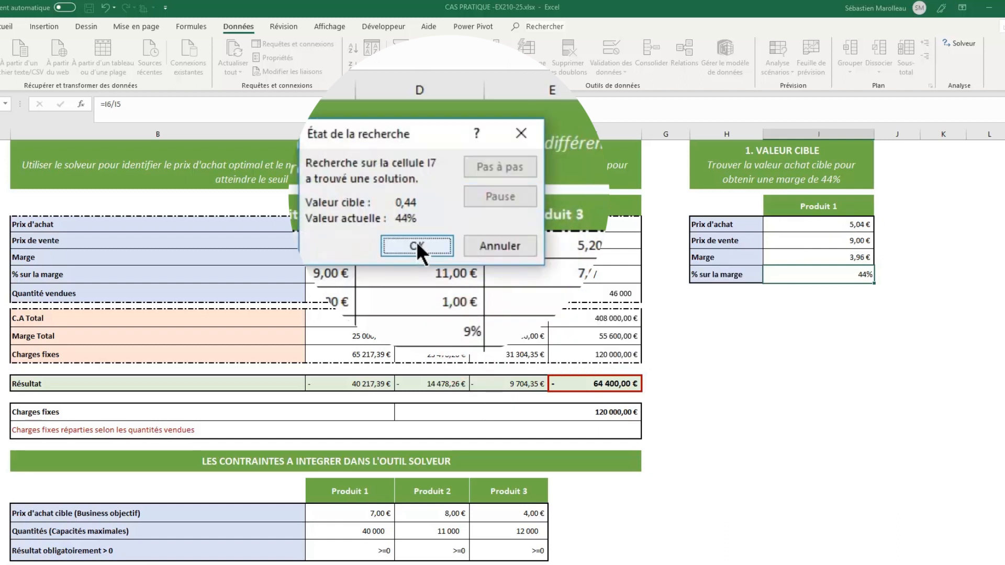
click(416, 245)
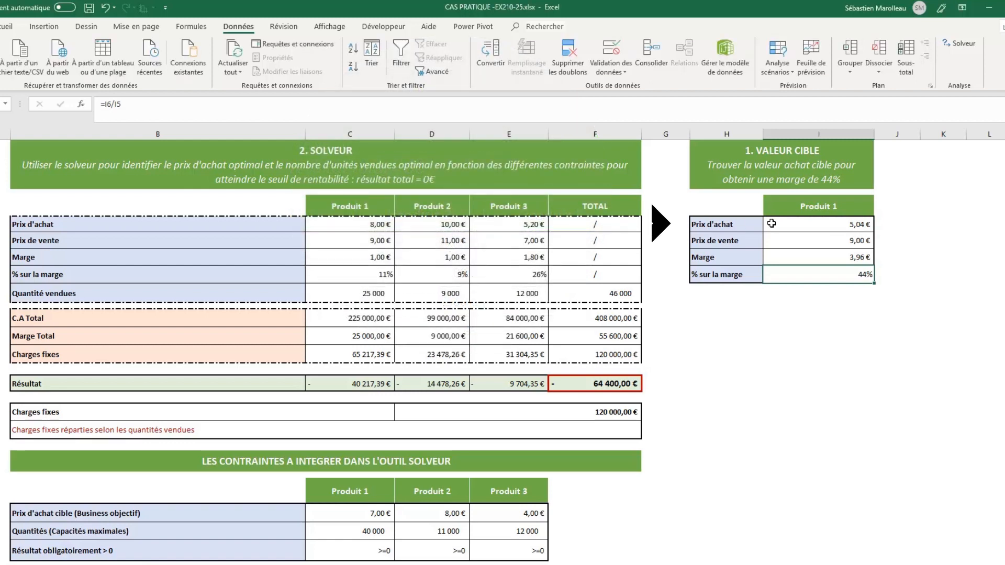
Examine the Prix d'achat for Produit 1 in the Valeur cible table.
click(722, 223)
drag(766, 221, 816, 221)
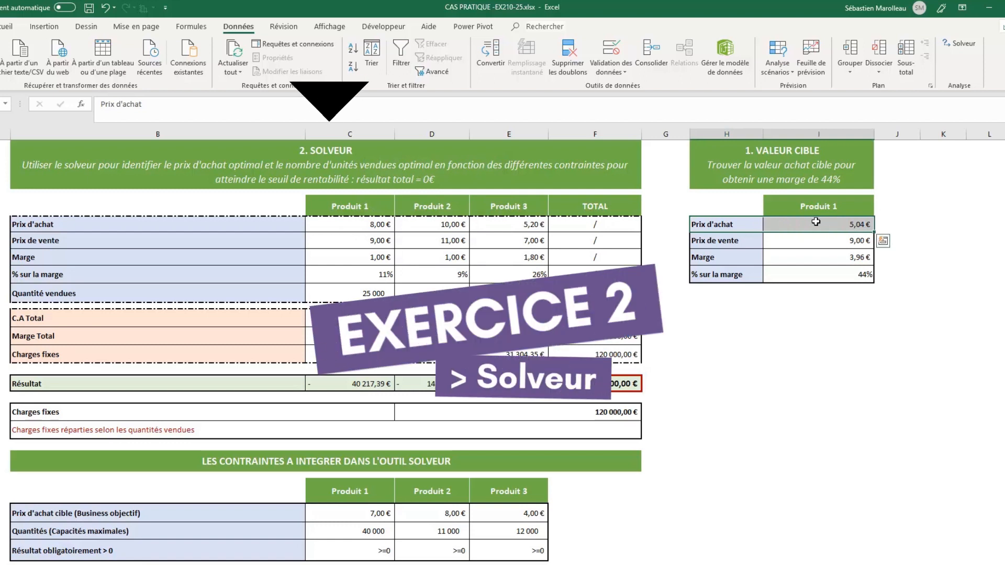
click(700, 209)
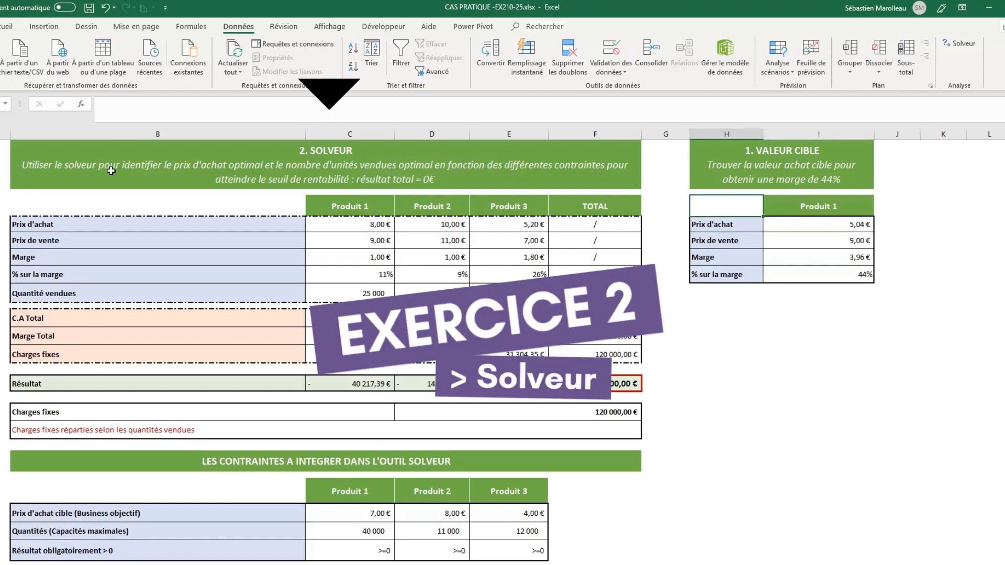
Review the Solveur exercise instructions and the prices, margins and quantities sold for Produit 1, 2 and 3.
click(106, 147)
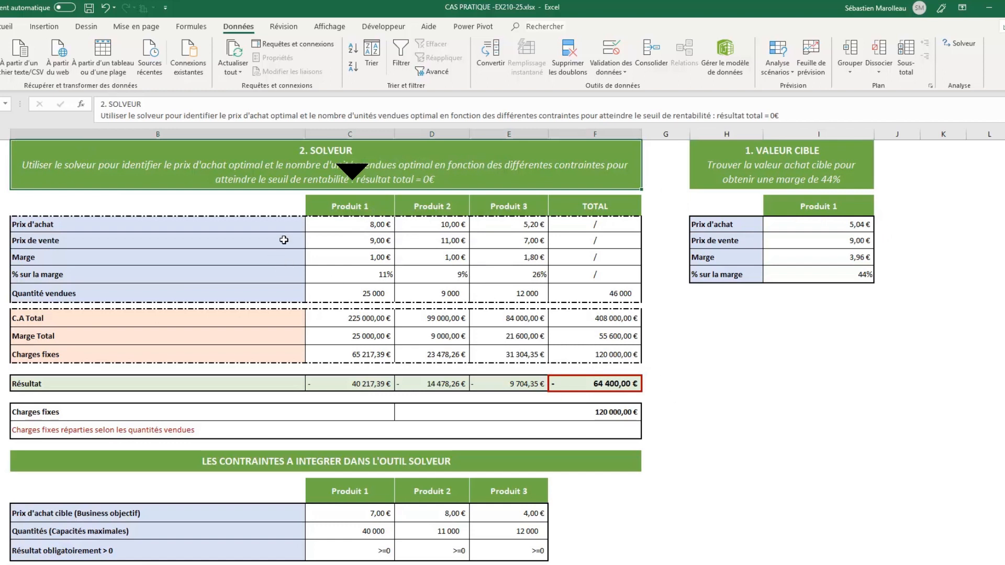
drag(336, 216, 361, 276)
drag(430, 205, 445, 275)
drag(508, 207, 514, 277)
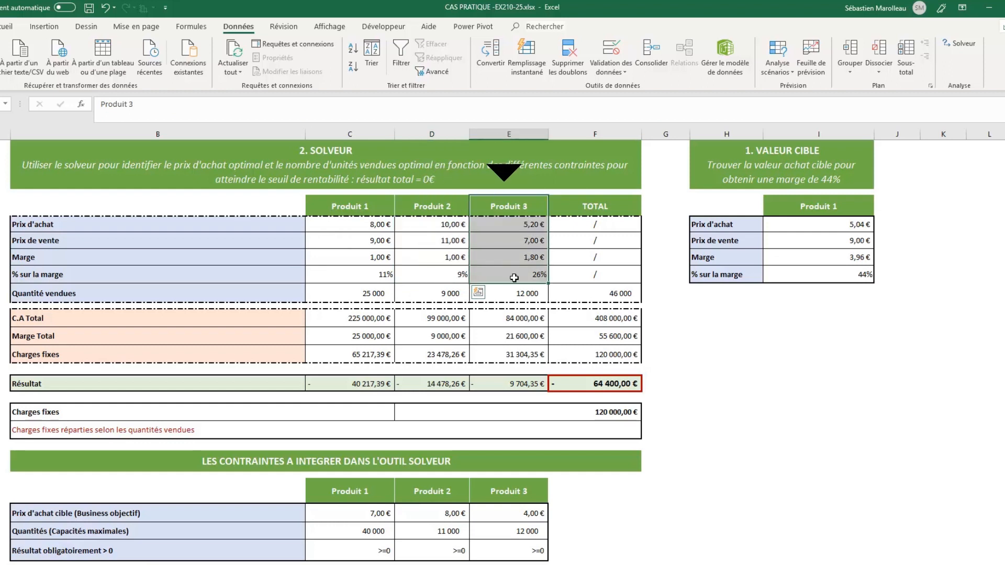
drag(127, 240, 528, 241)
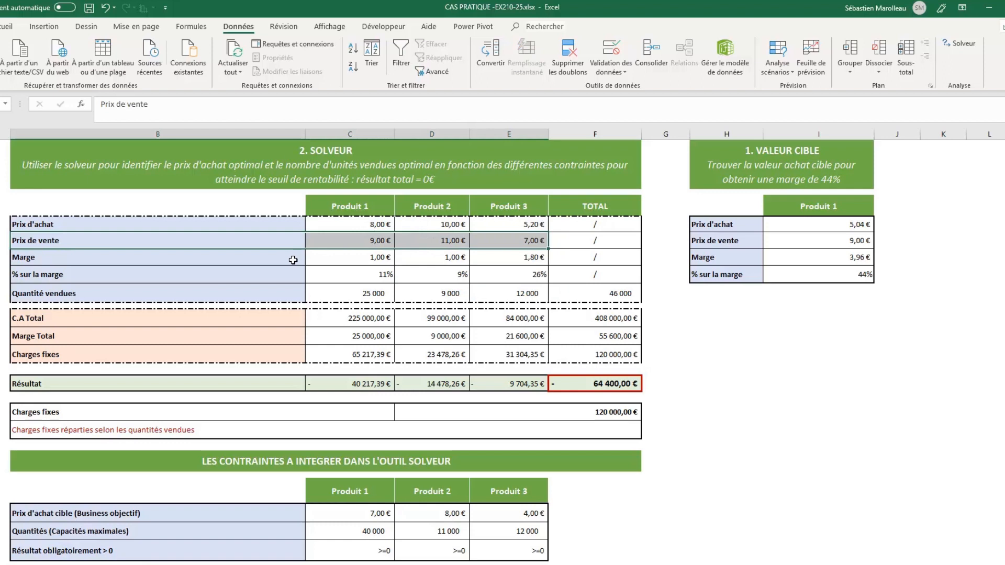
click(275, 257)
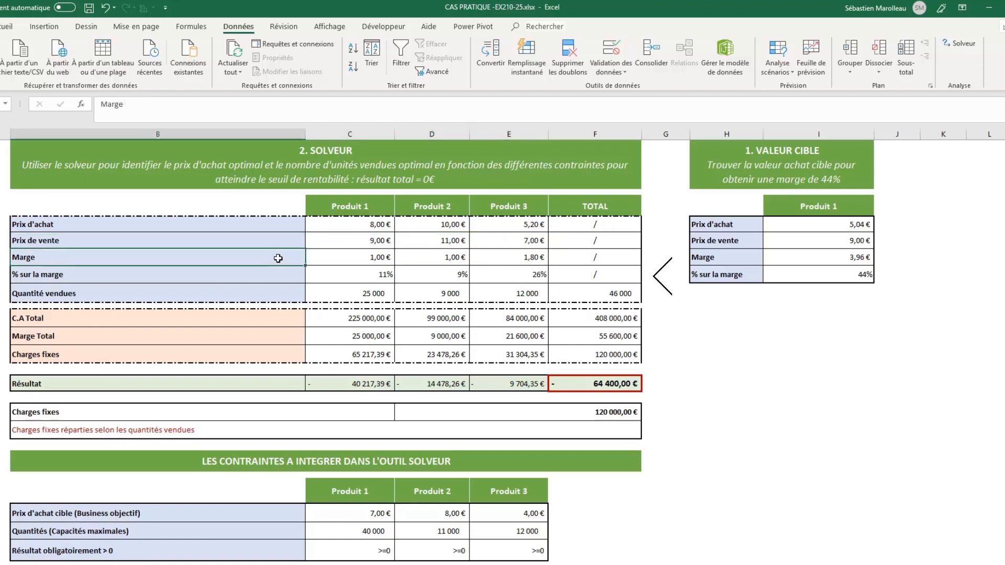
drag(287, 276, 523, 293)
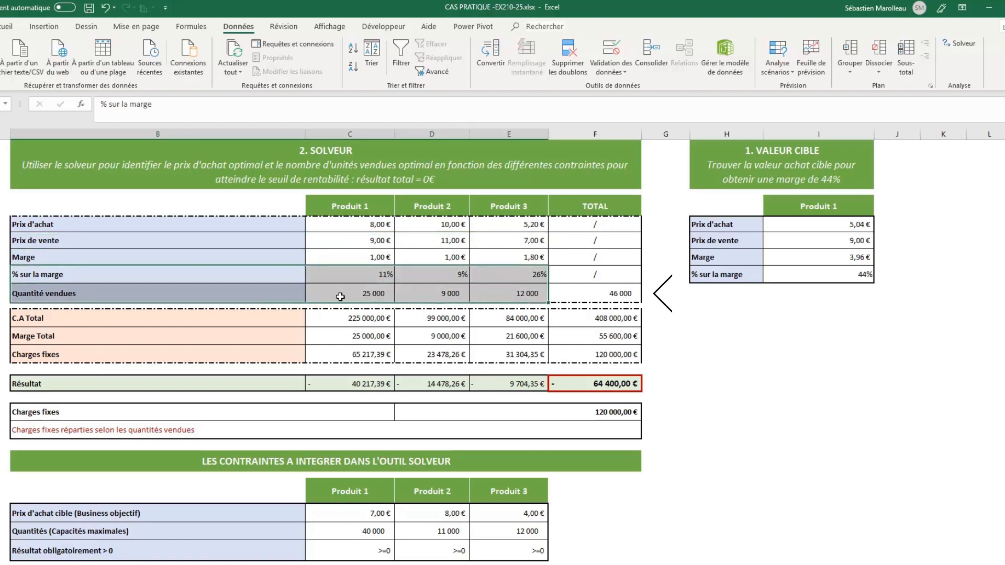
drag(333, 294, 487, 297)
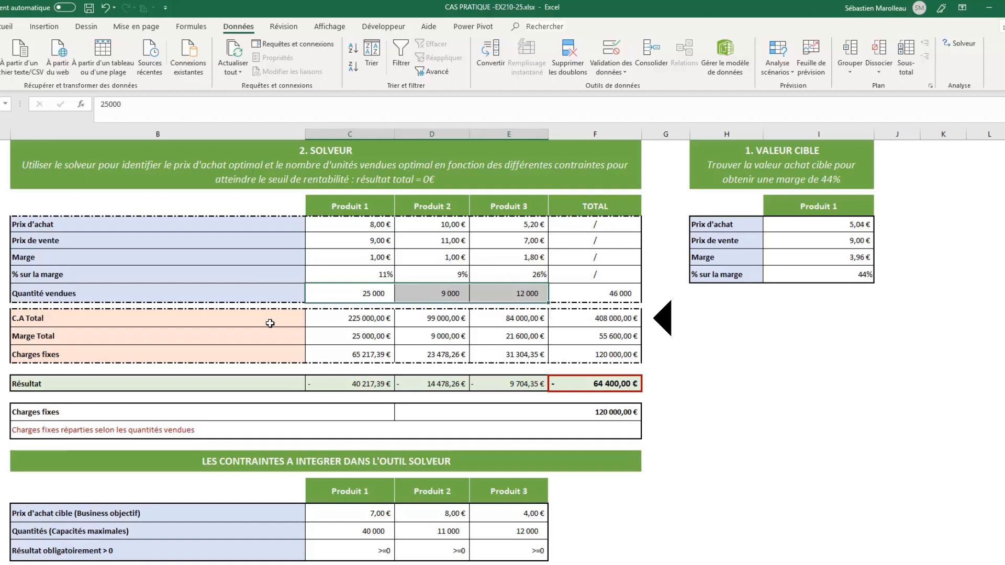
Examine the C.A Total, Marge Total and Charges fixes rows, and how fixed costs are allocated by quantities sold.
drag(337, 321, 497, 320)
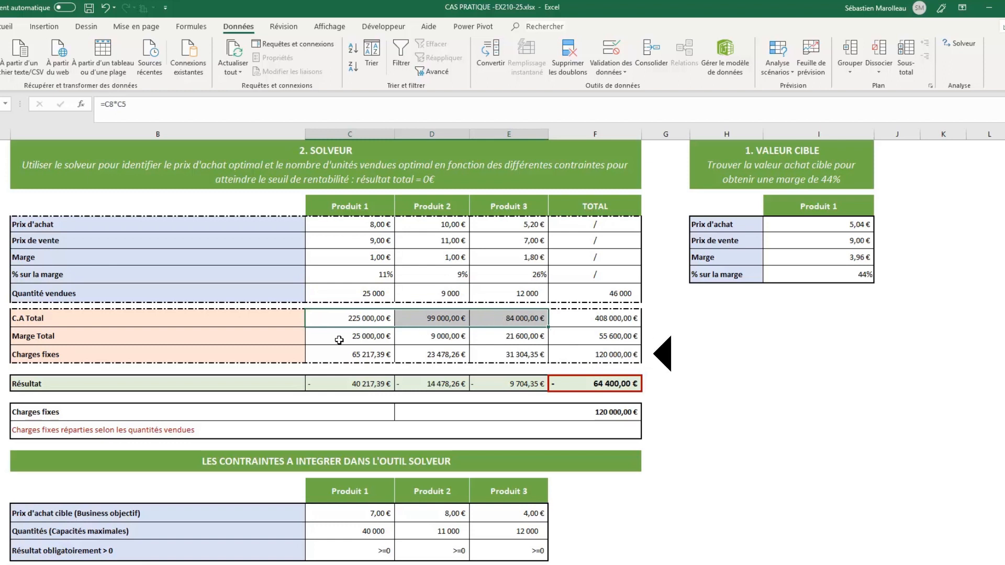
drag(338, 337, 497, 336)
drag(387, 355, 523, 355)
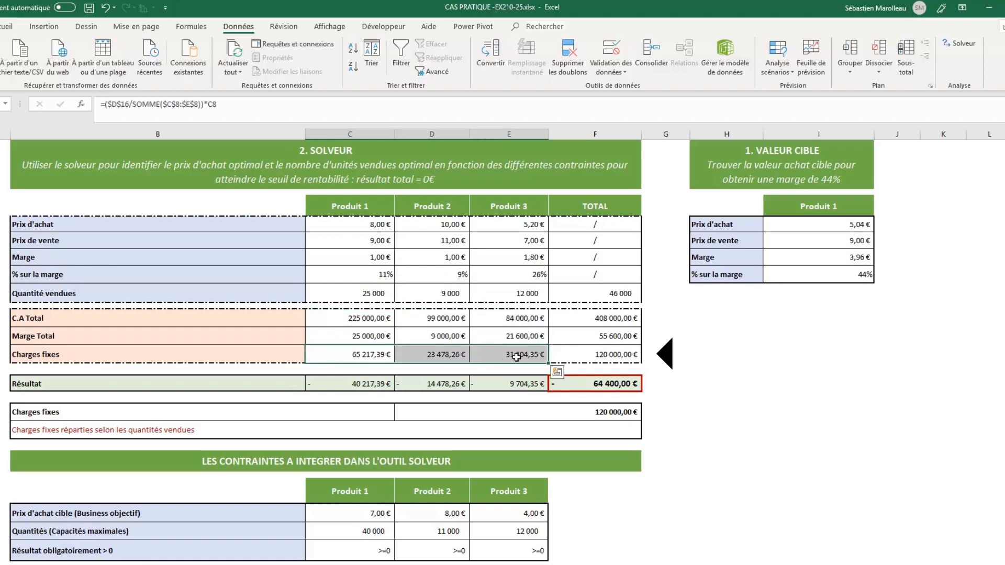
drag(79, 412, 599, 424)
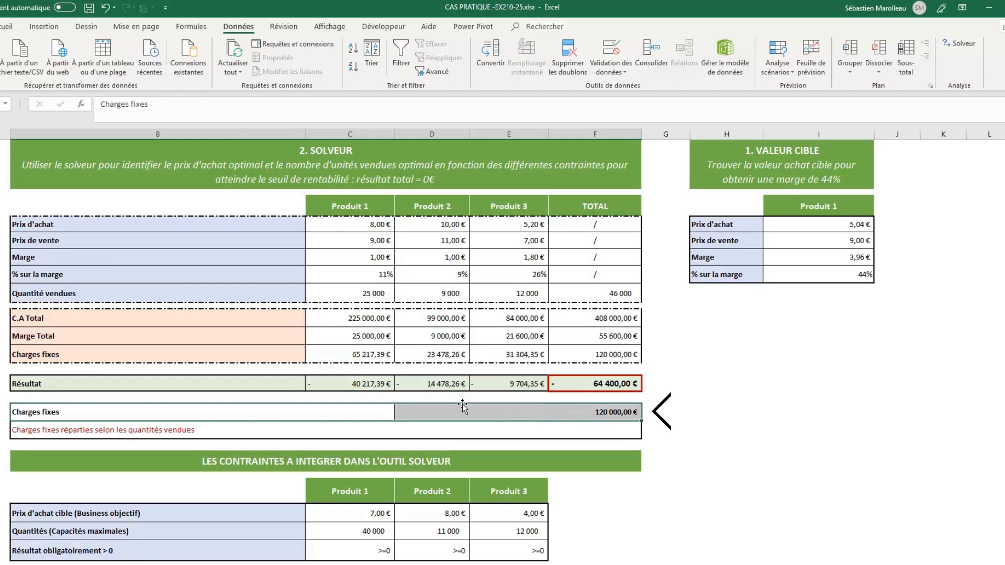
click(370, 358)
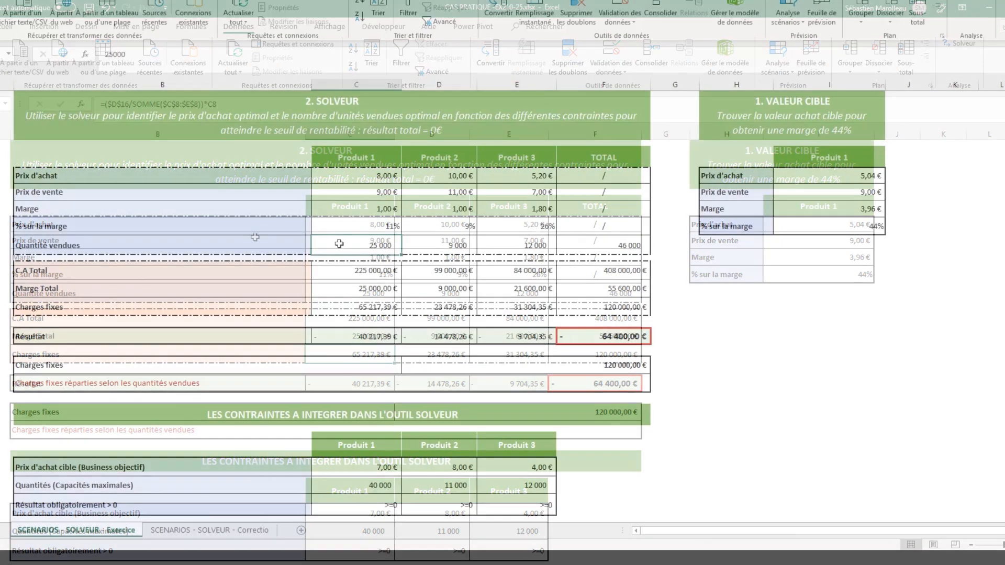
click(335, 293)
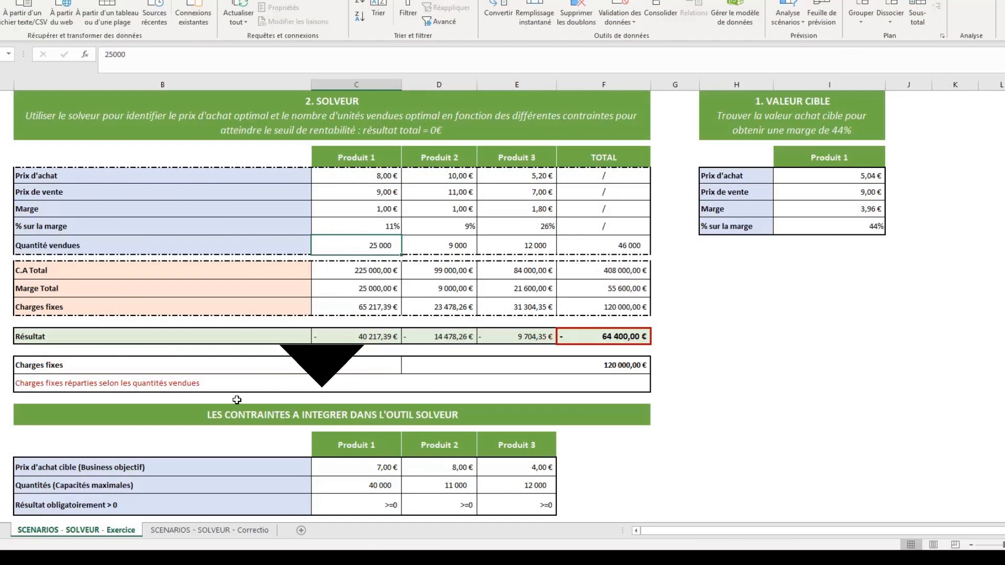
Review the Solver constraints table for the three products: target purchase prices, maximum quantities and the required result.
click(209, 415)
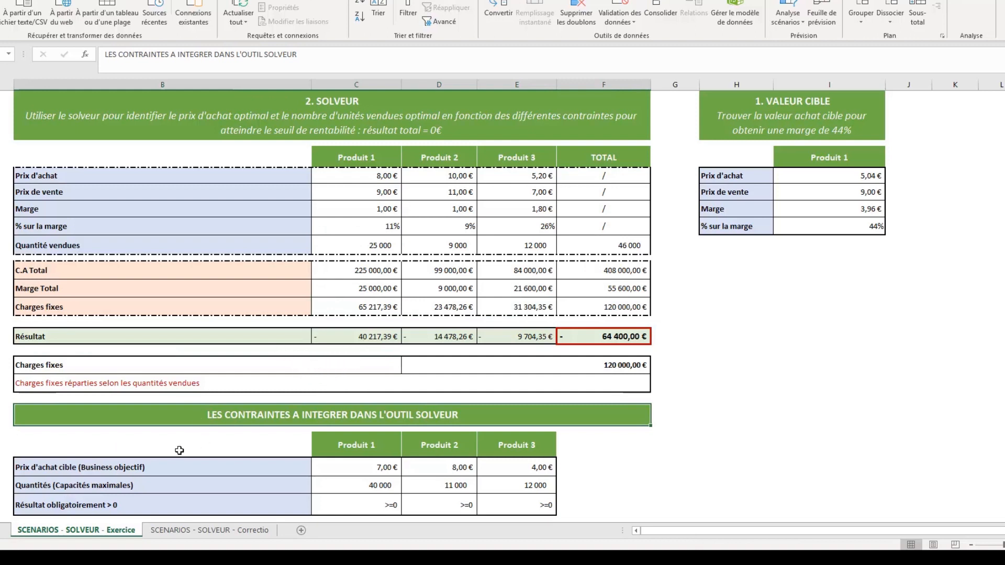
drag(21, 464, 500, 473)
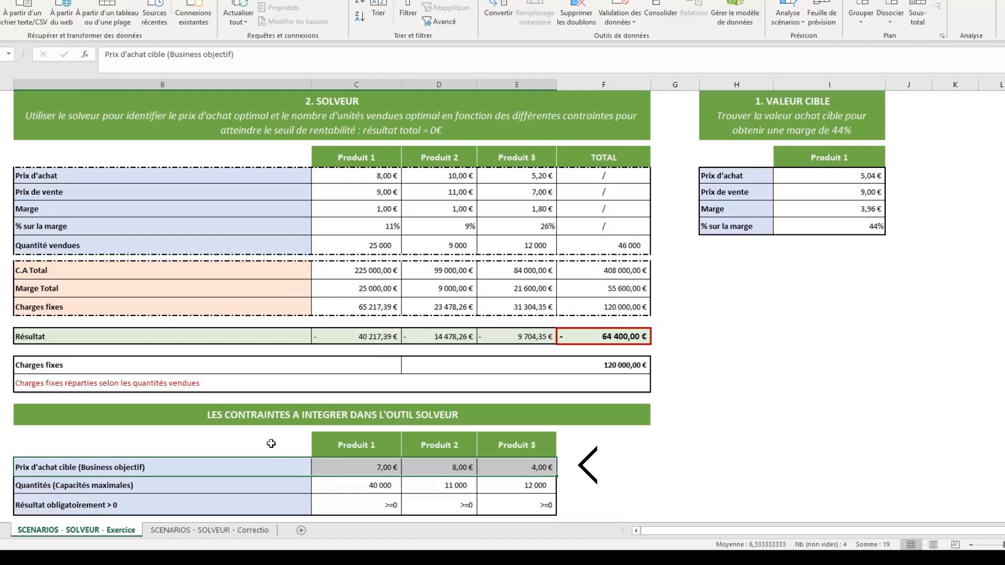
scroll(256, 439, down, 2)
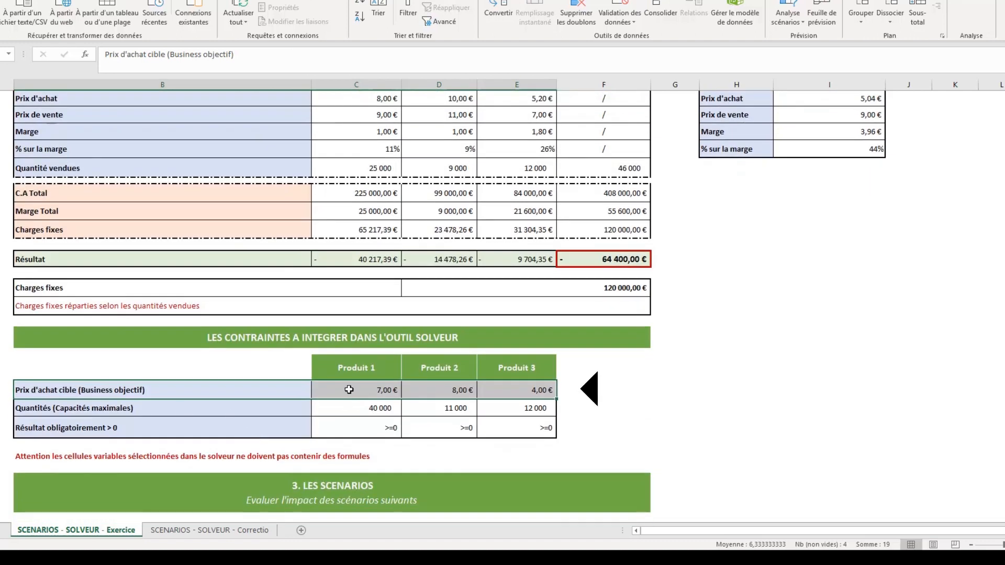
click(348, 390)
click(455, 390)
click(524, 391)
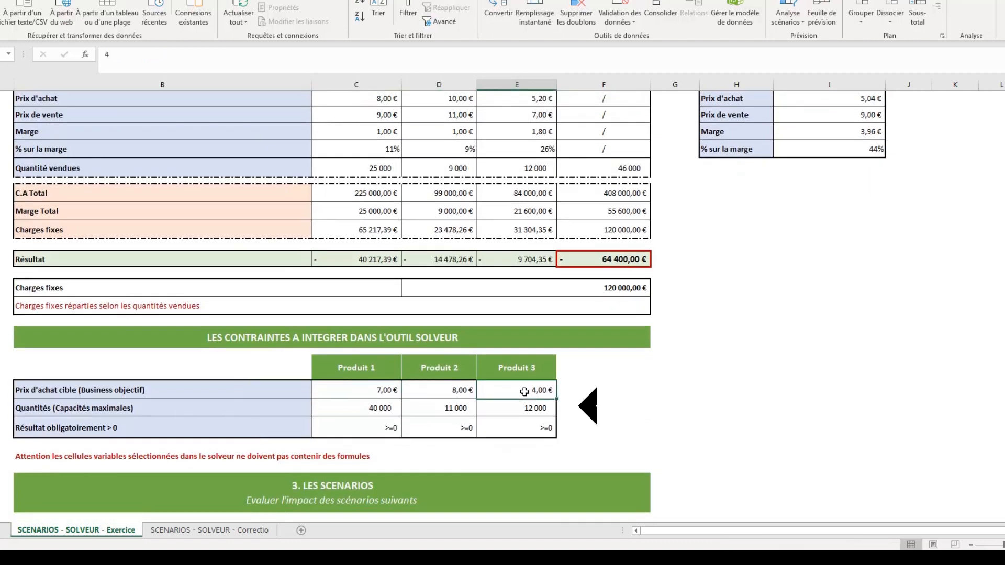
drag(108, 416, 166, 413)
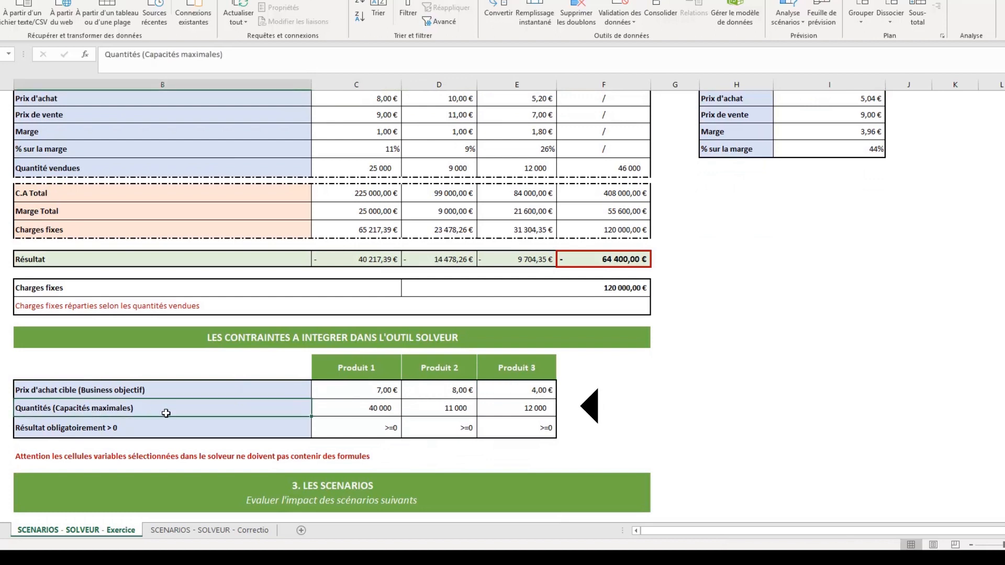
drag(261, 413, 529, 409)
click(448, 410)
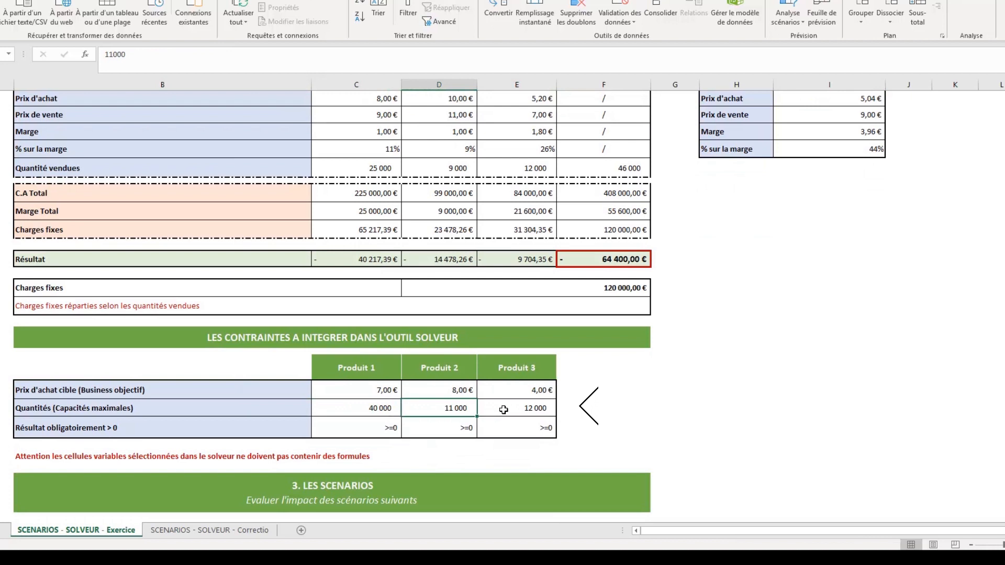
click(503, 410)
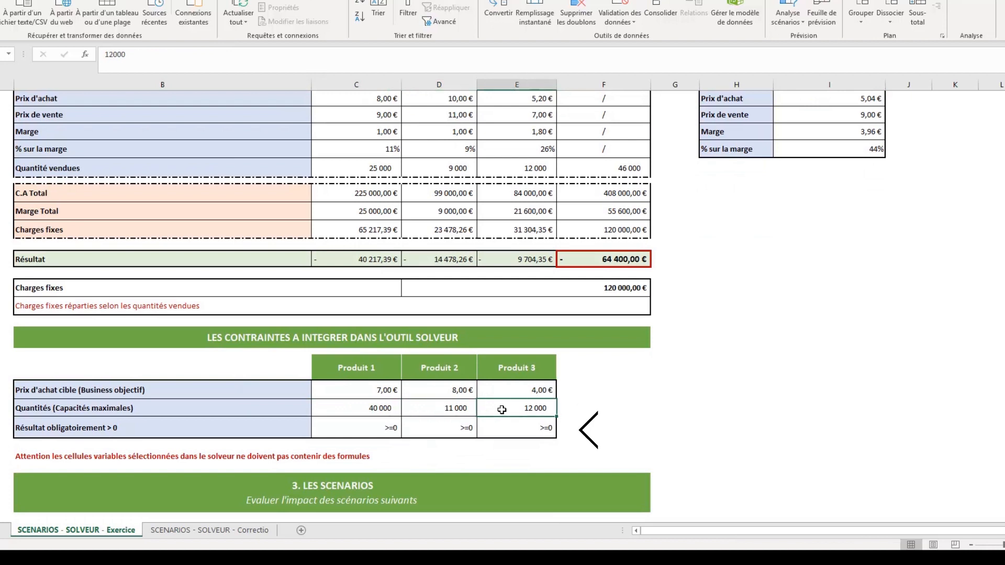
click(183, 432)
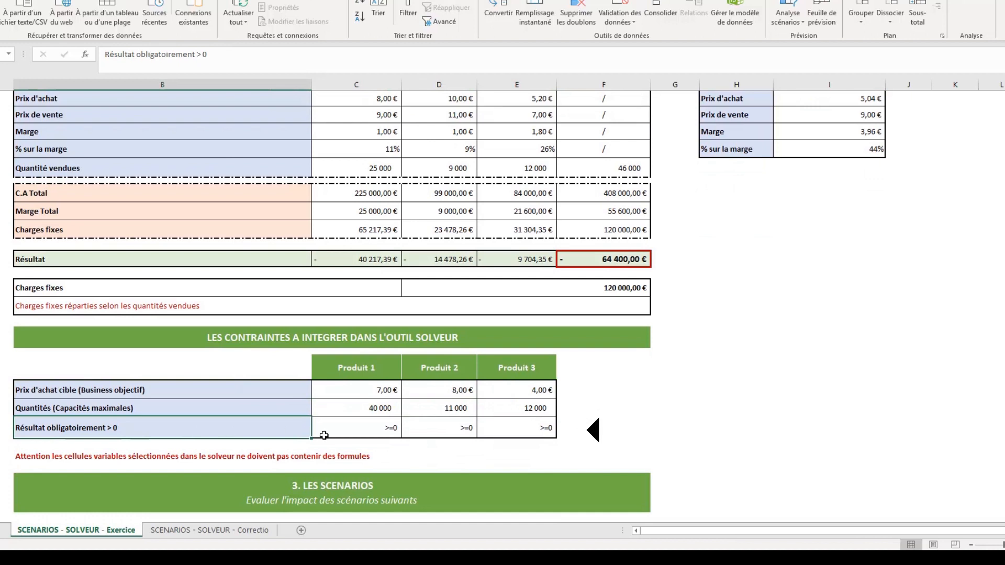
Review the Résultat obligatoirement > 0 constraint for Produit 1, 2 and 3.
drag(381, 427, 518, 430)
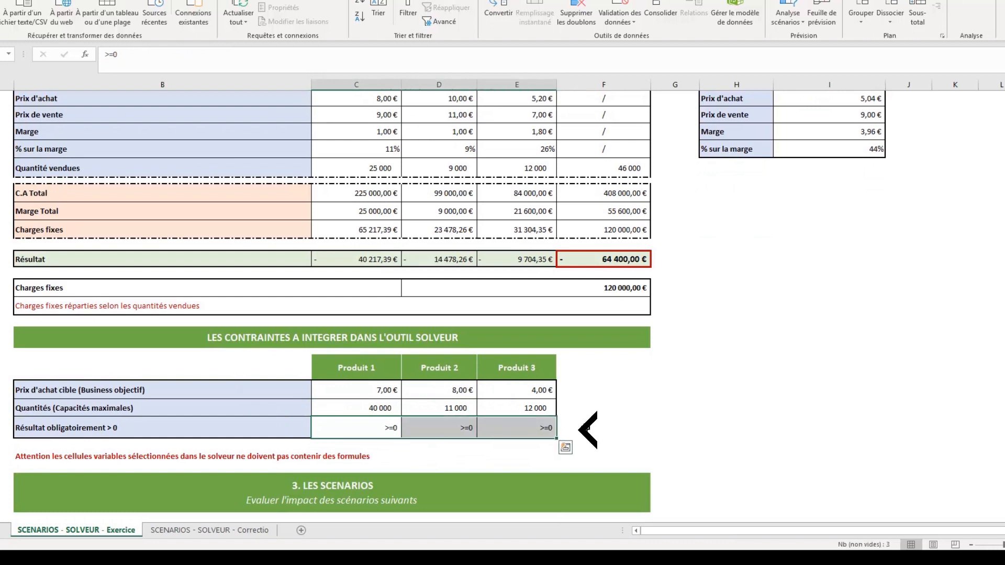
click(600, 420)
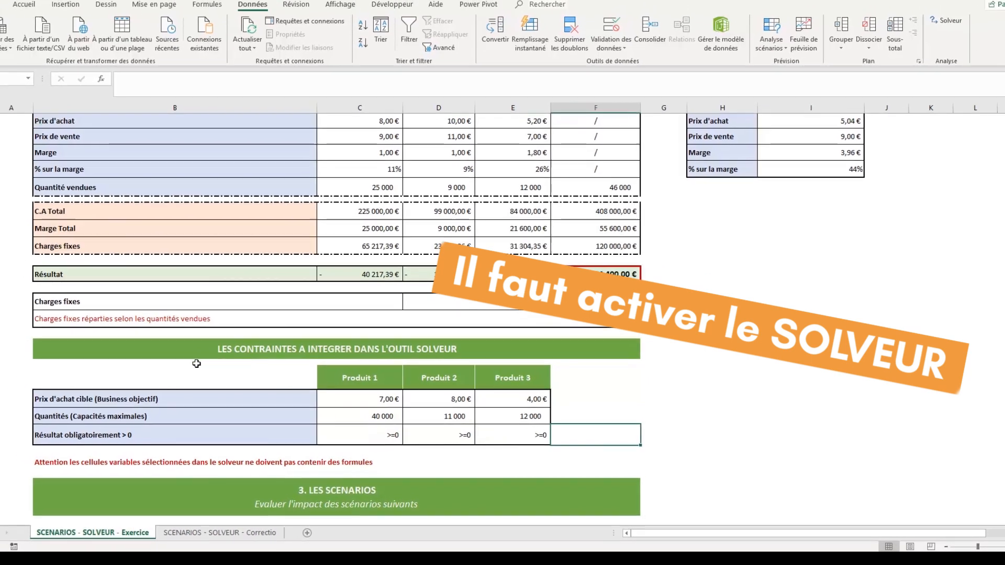
click(204, 365)
scroll(205, 376, up, 1)
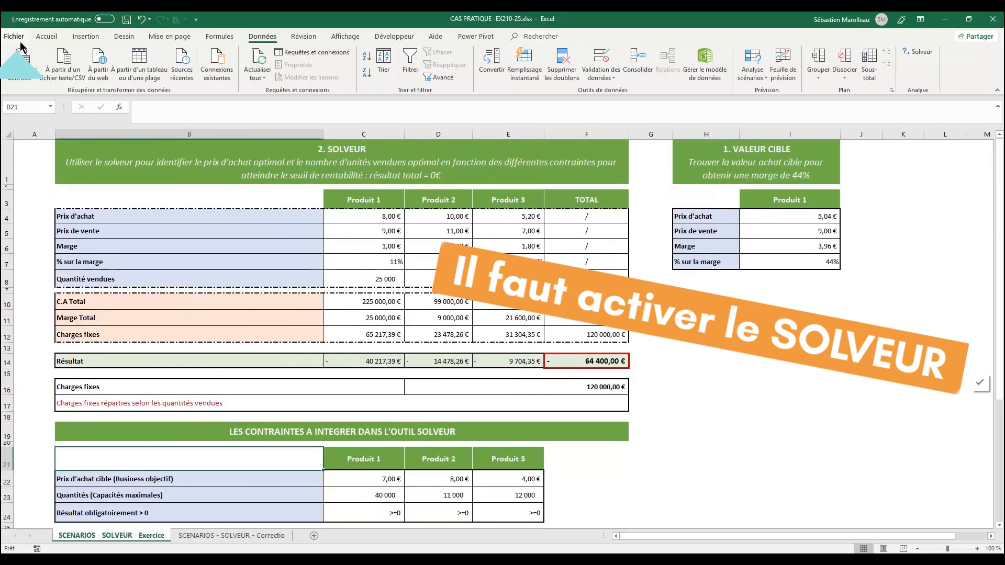
Make sure the Complément Solveur add-in is enabled in the Excel add-ins options.
click(14, 36)
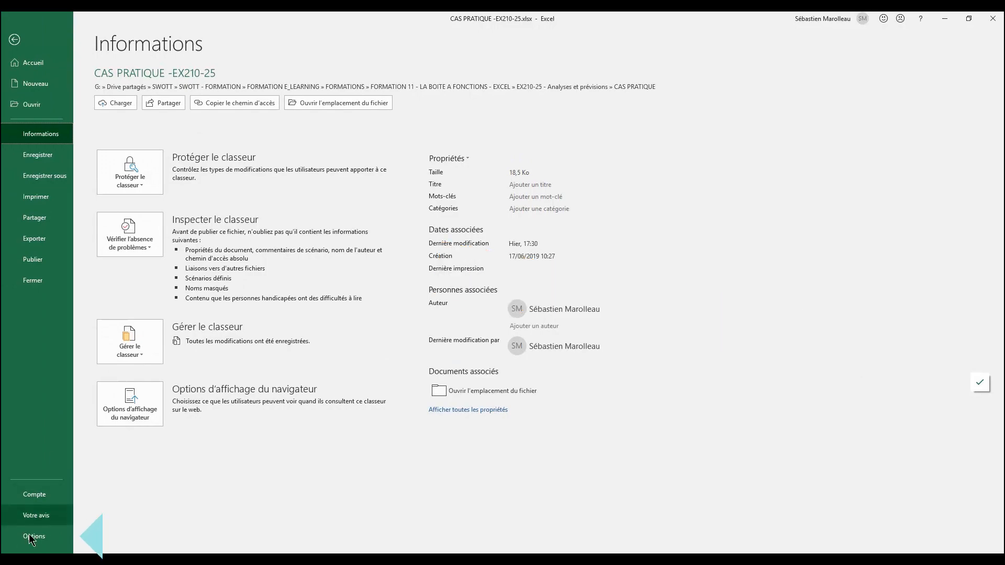
click(28, 539)
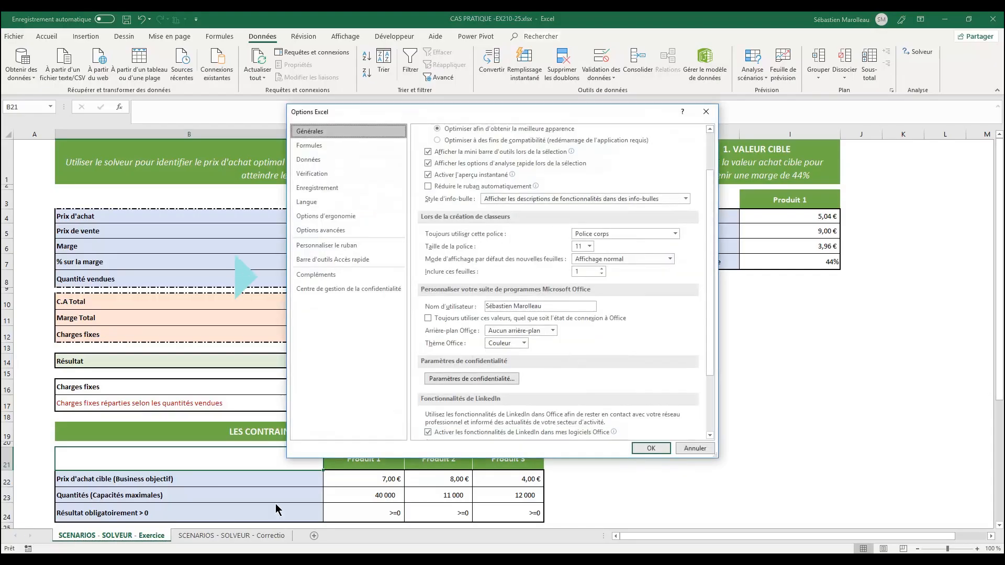
click(355, 275)
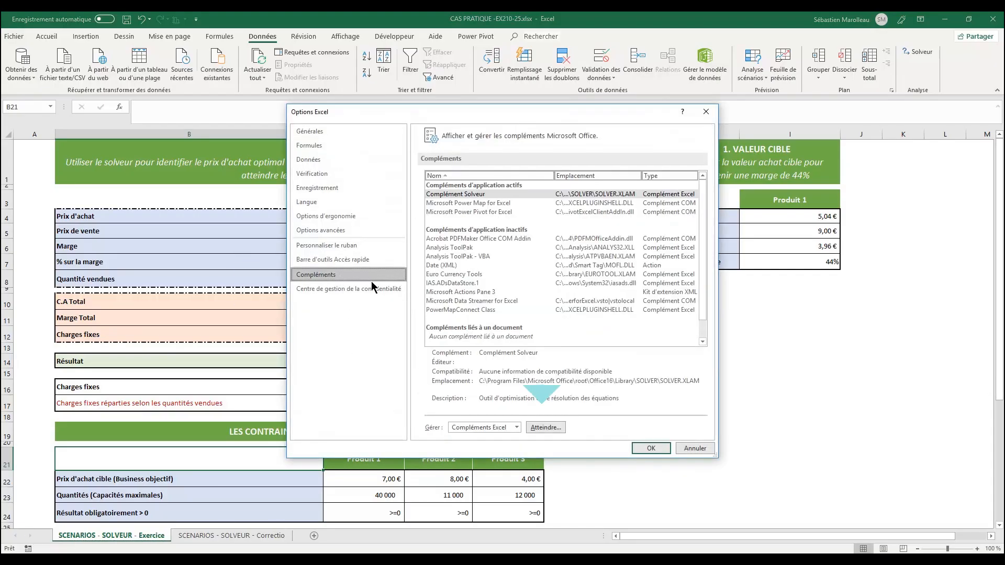
click(546, 429)
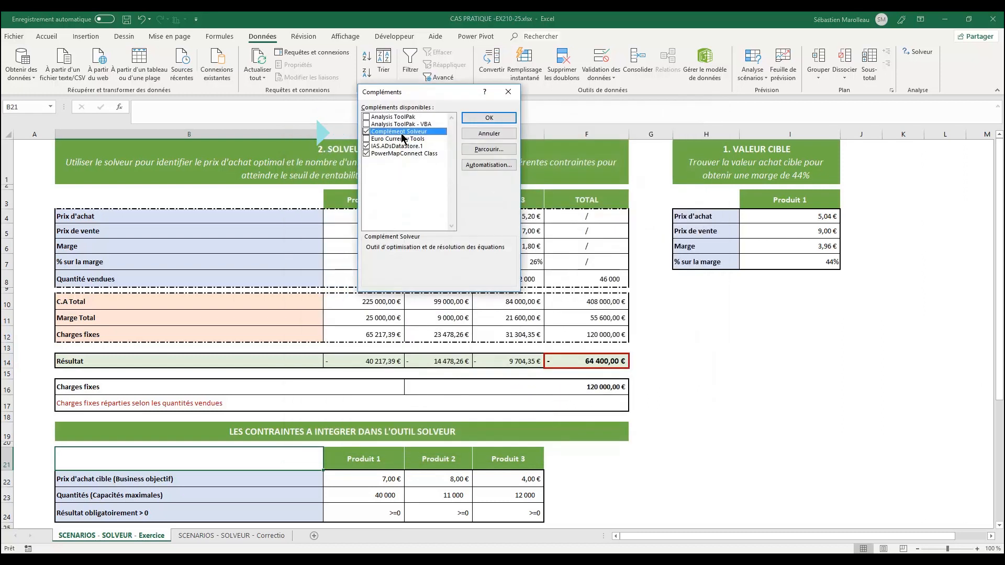
click(488, 118)
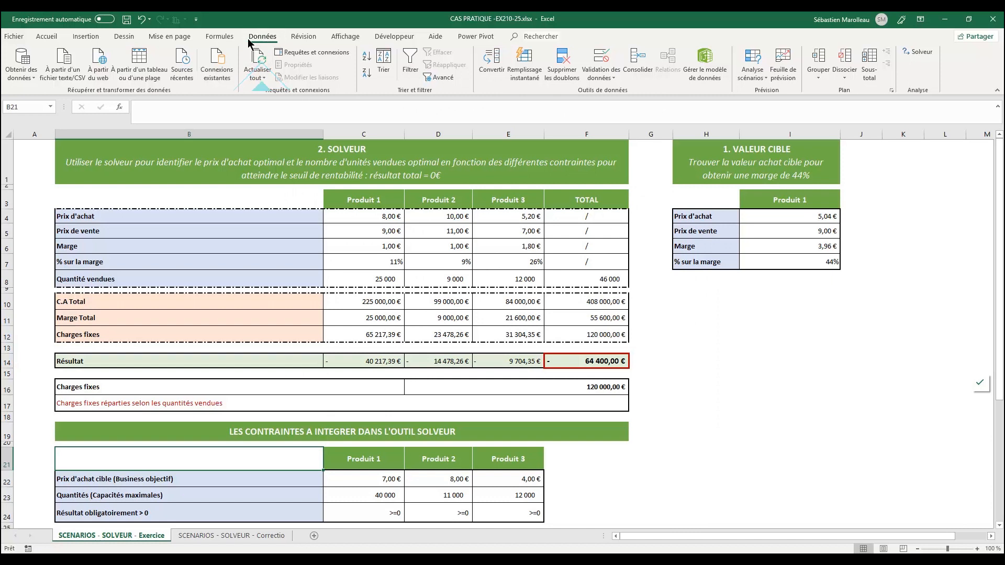
Start Solver and set the objective to the total Résultat cell F14 with a target value of 0.
click(921, 55)
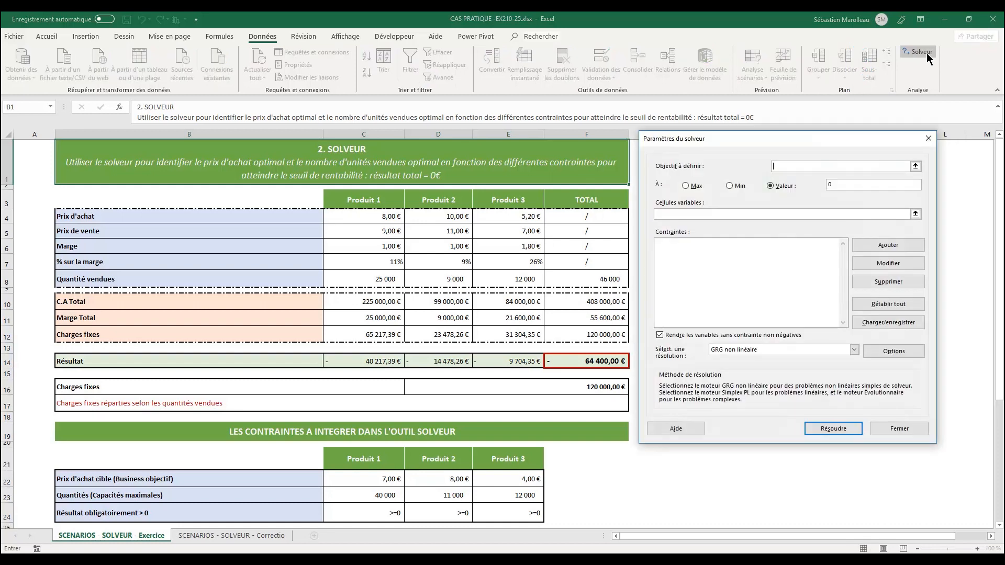
click(915, 166)
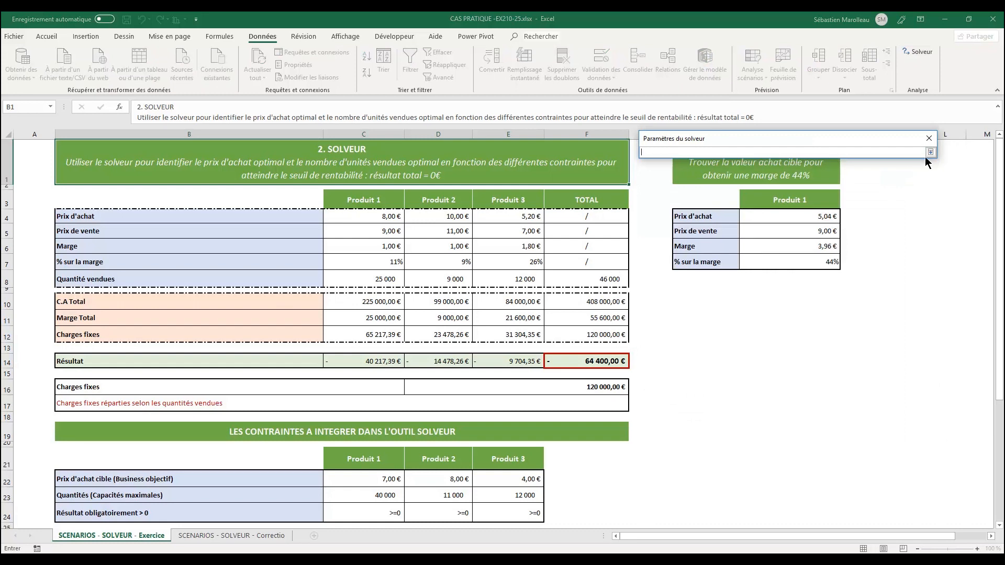
click(930, 152)
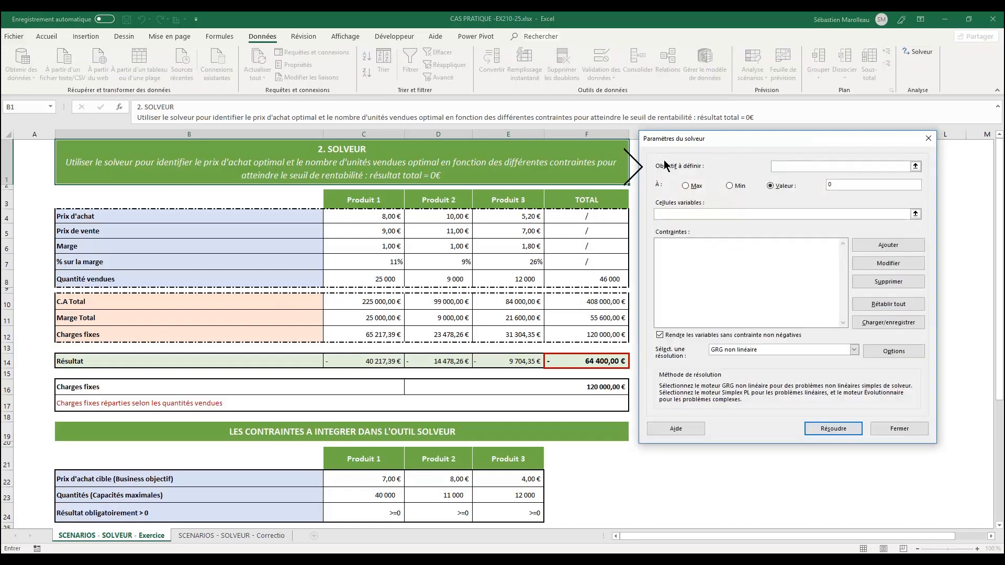
click(915, 167)
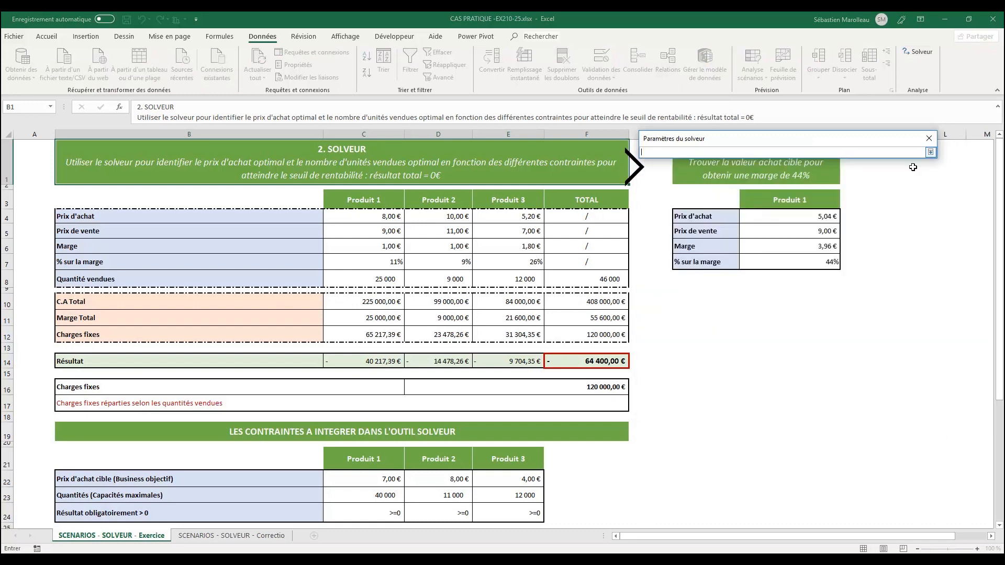
click(610, 361)
click(930, 152)
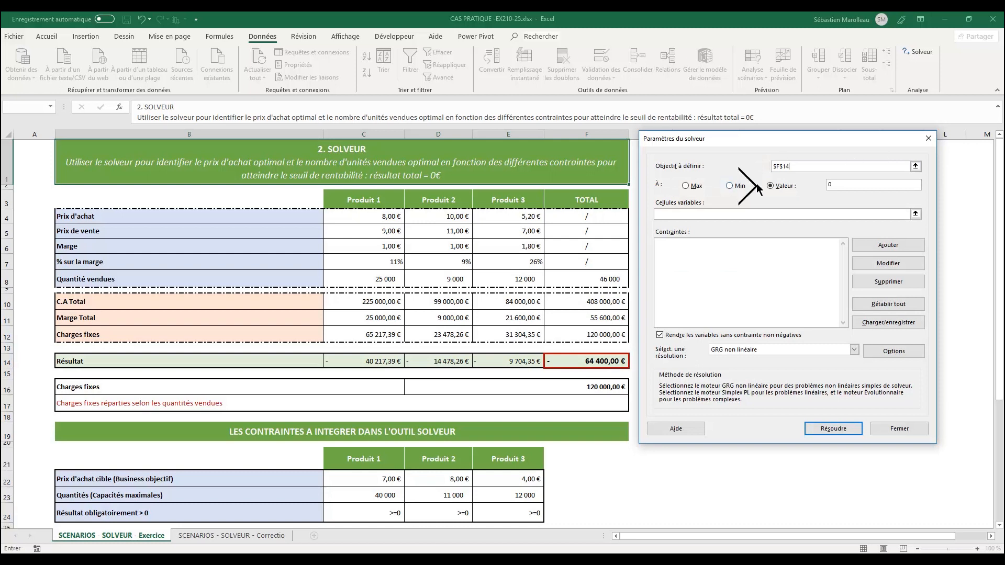
click(775, 188)
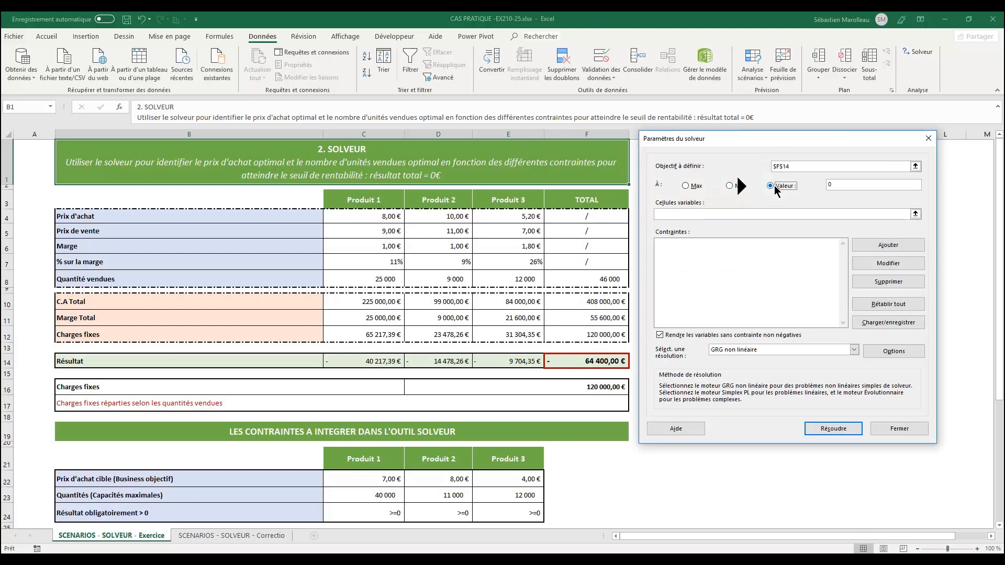
click(839, 186)
Define the Solver variable cells as purchase prices C4:E4 and quantities sold C8:E8.
click(795, 215)
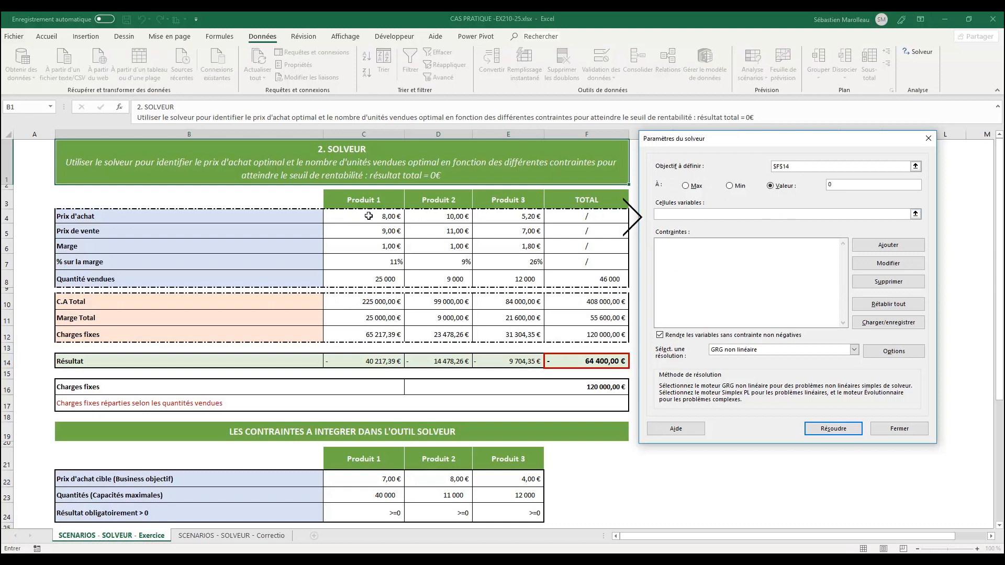
drag(368, 216, 512, 215)
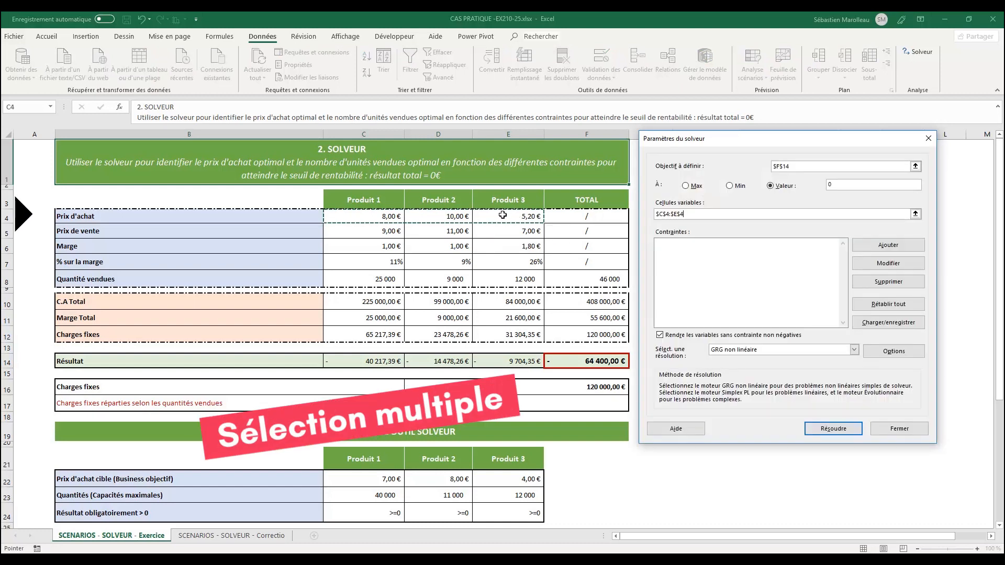
text(;)
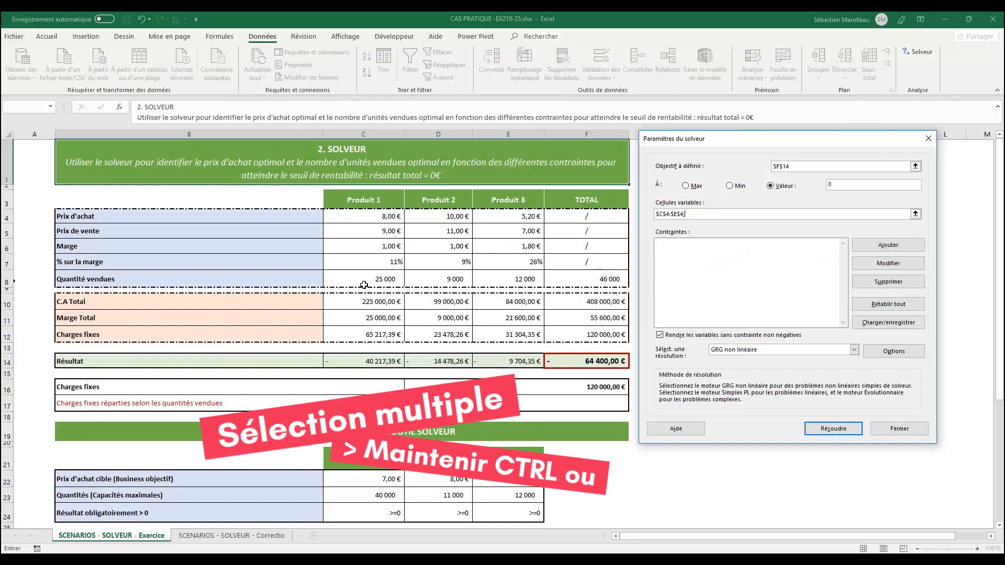
drag(350, 281, 510, 287)
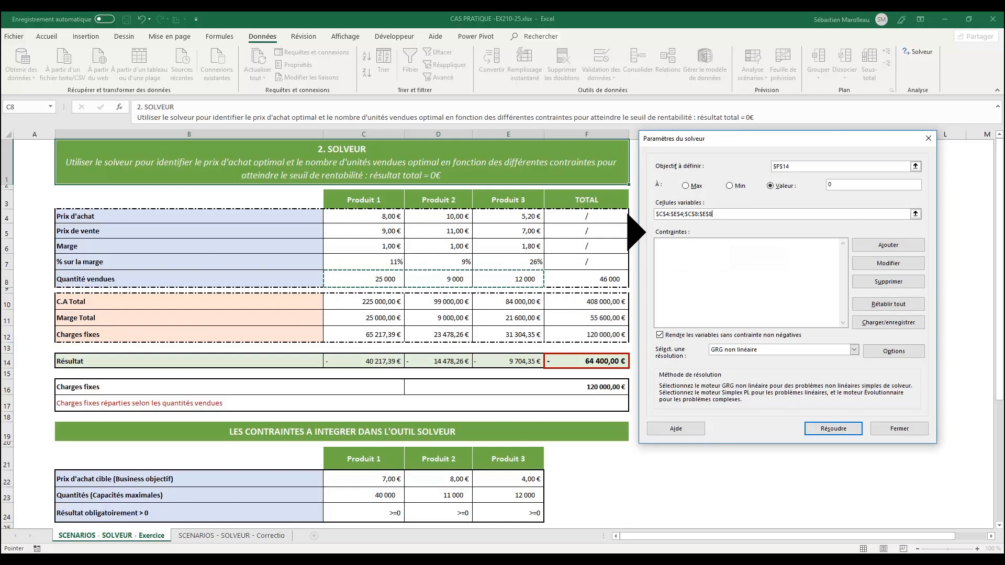
Add a constraint that Produit 1's purchase price C4 is >= its target price in C22.
click(881, 248)
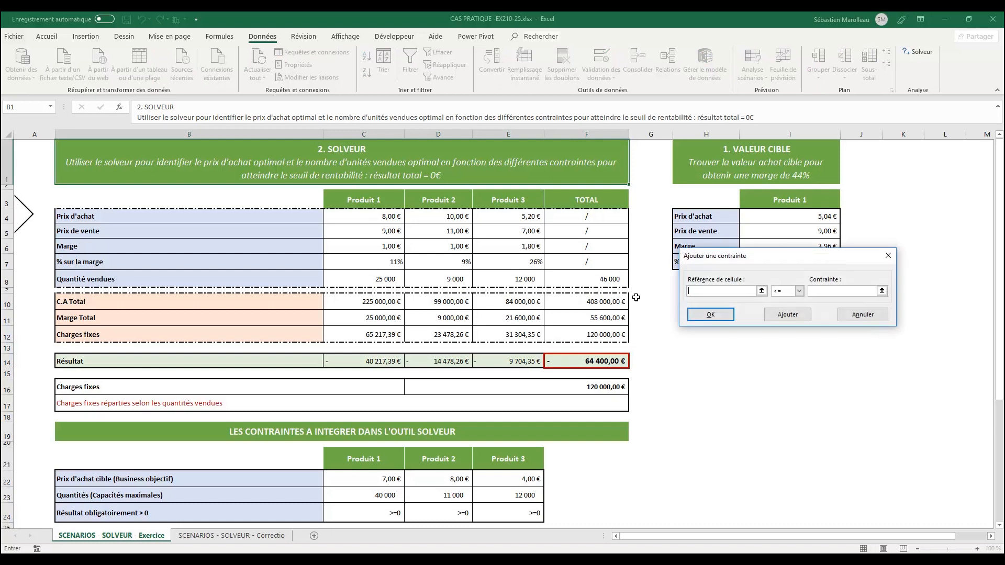
click(374, 221)
click(788, 291)
click(787, 316)
click(382, 479)
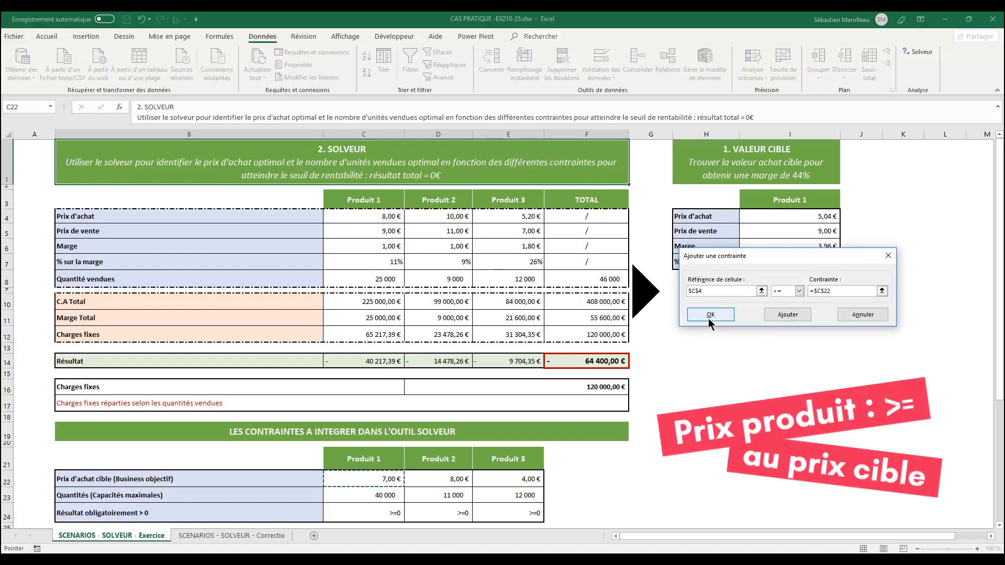
click(787, 314)
Add a constraint that Produit 2's purchase price D4 is >= its target price in D22.
click(438, 216)
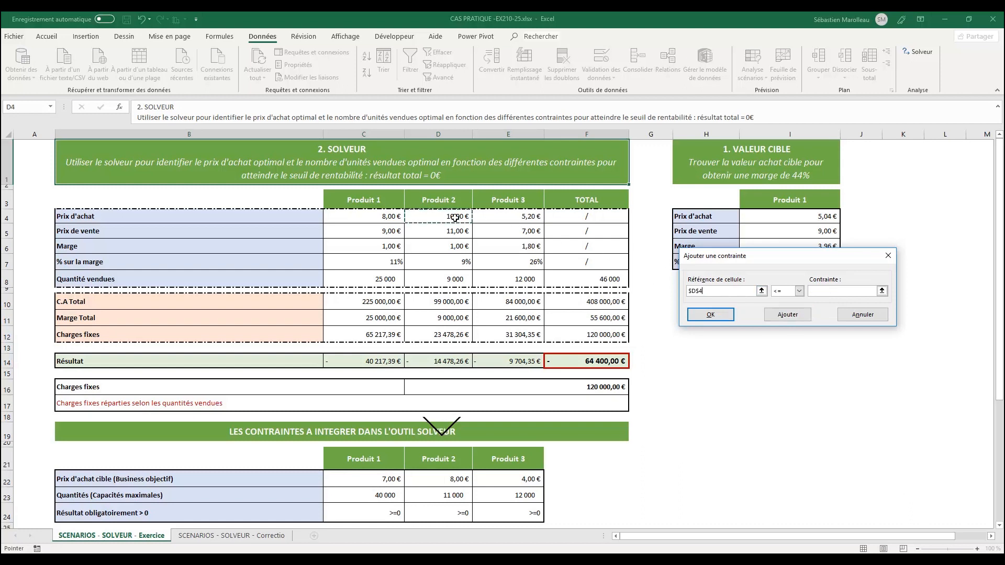
click(800, 292)
click(788, 316)
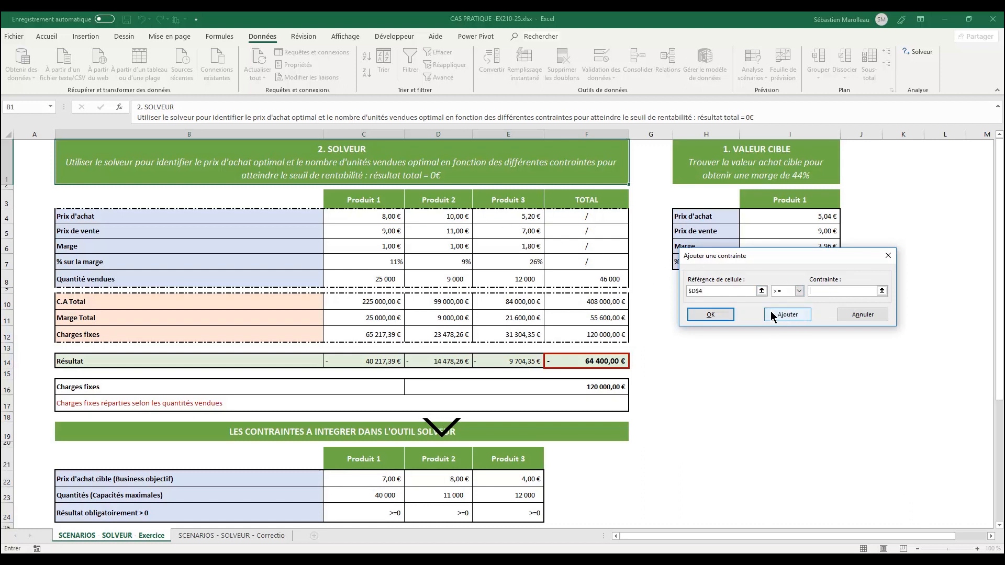
click(462, 477)
click(787, 314)
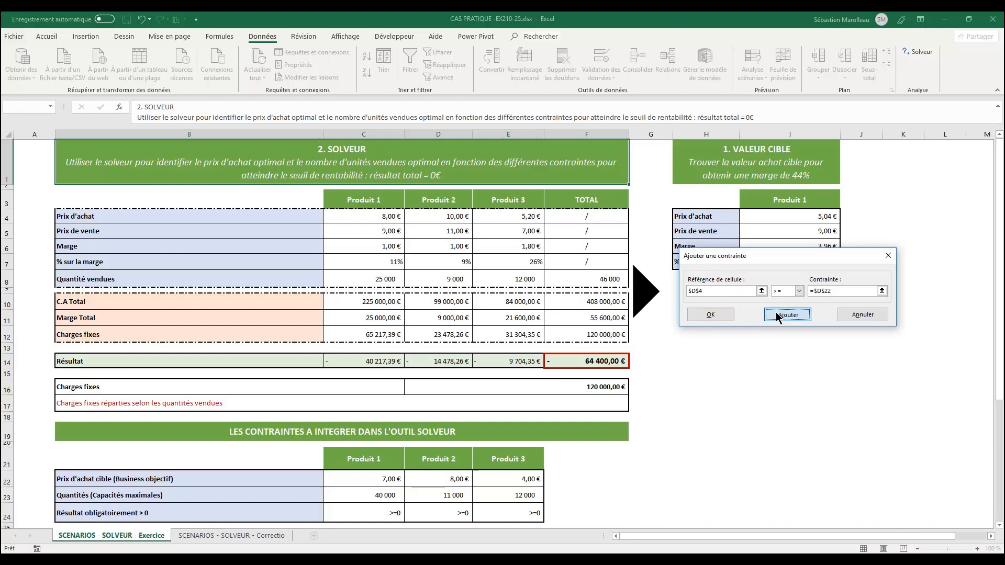
Add a constraint that Produit 3's purchase price E4 is >= its target price in E22.
click(525, 209)
click(800, 292)
click(787, 315)
click(523, 478)
click(783, 315)
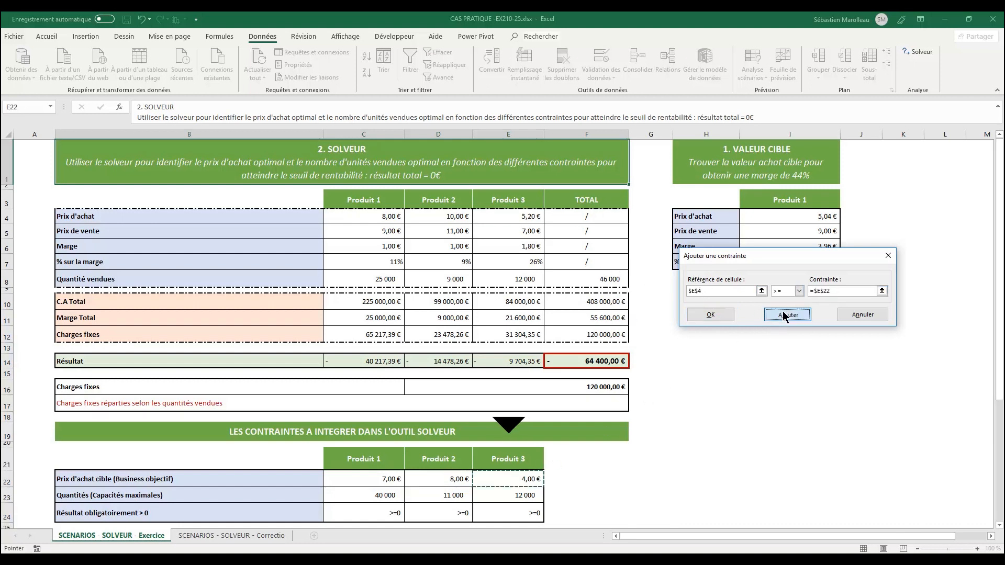
Add a constraint that Produit 1's quantity sold C8 is <= its maximum capacity in C23.
click(367, 279)
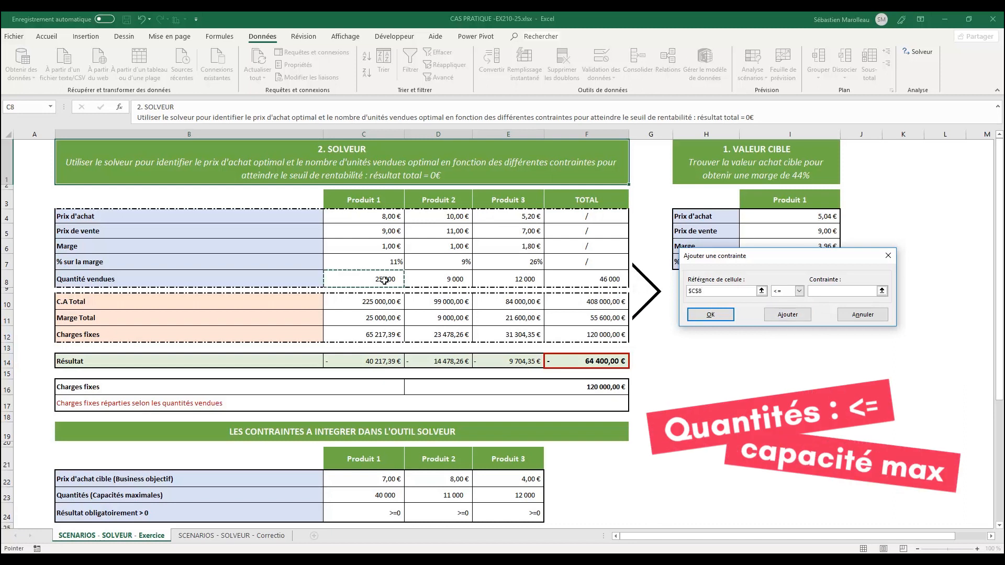
click(826, 292)
click(366, 496)
click(782, 314)
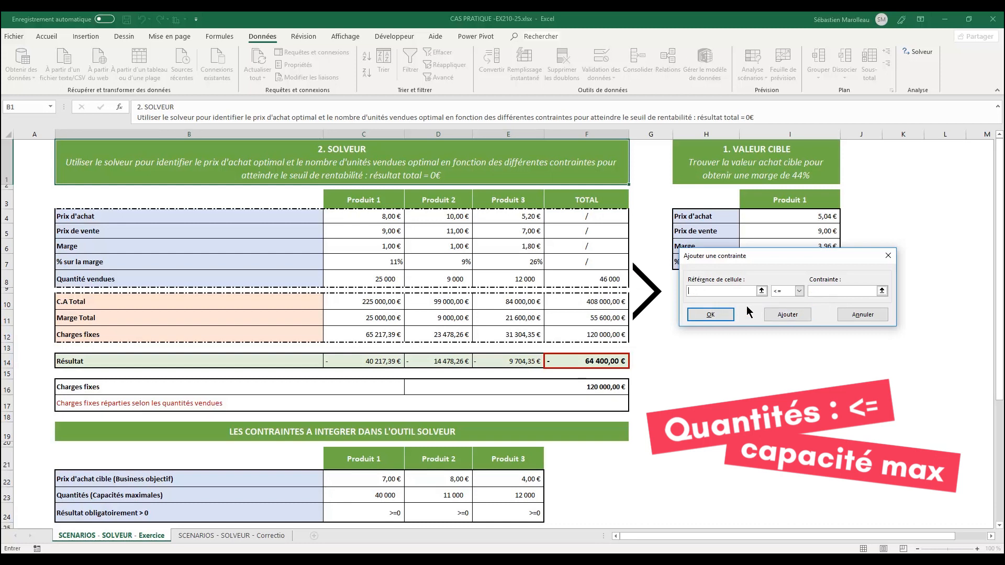
Add the capacity constraints for Produit 2 and Produit 3: D8 <= D23 and E8 <= E23.
click(461, 281)
click(854, 291)
click(453, 495)
click(787, 314)
click(517, 278)
click(516, 495)
click(788, 315)
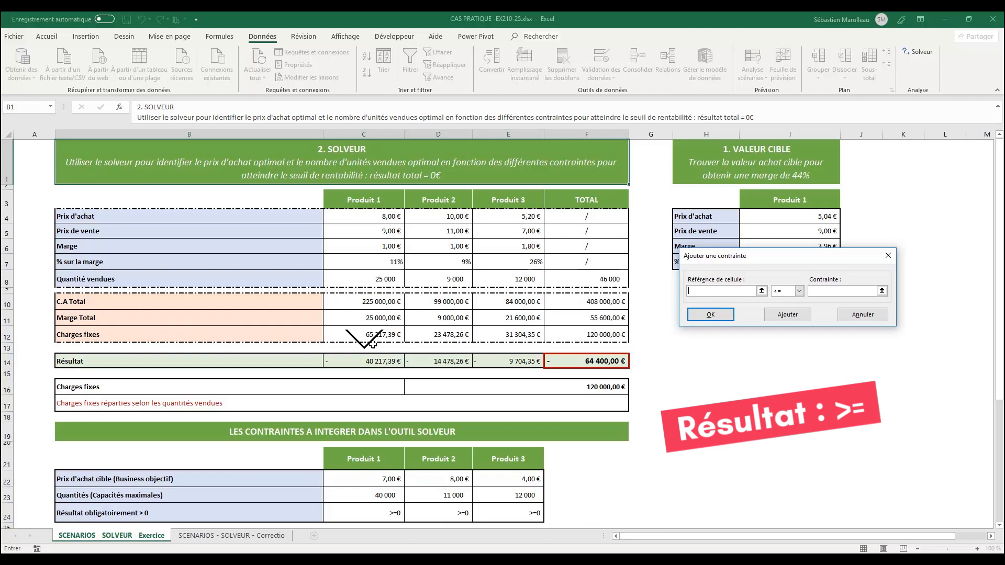
Add a constraint that Produit 1's Résultat in C14 is >= 0.
click(369, 360)
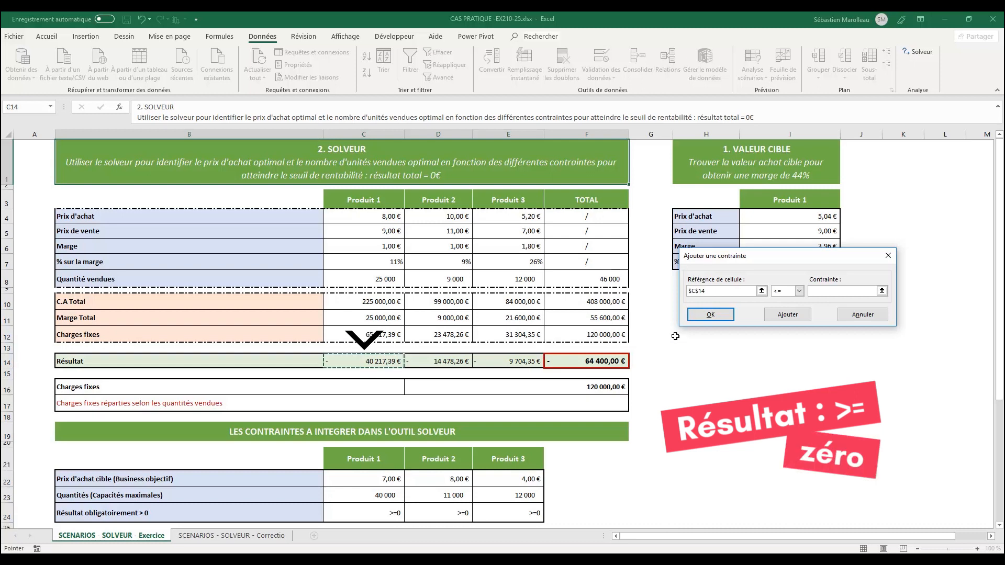
click(799, 291)
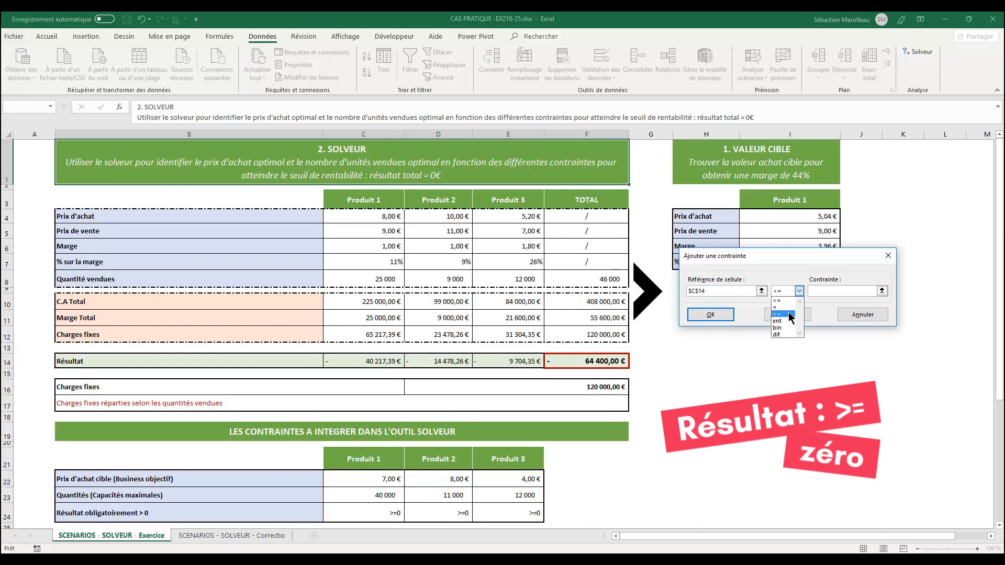
click(776, 314)
click(819, 292)
text(0)
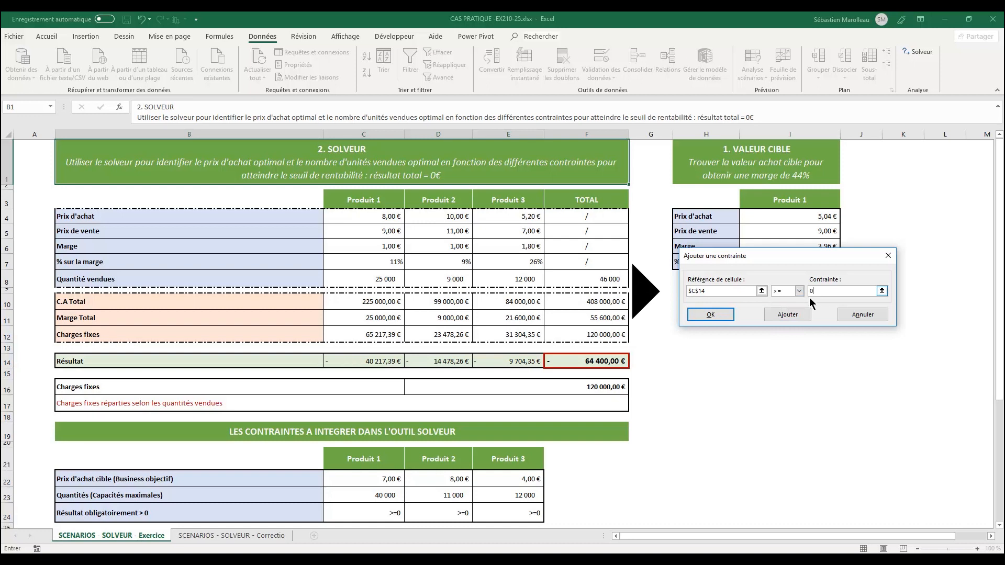
click(788, 314)
Add a constraint that Produit 2's Résultat in D14 is >= 0.
click(439, 361)
click(799, 291)
click(789, 314)
click(830, 291)
text(0)
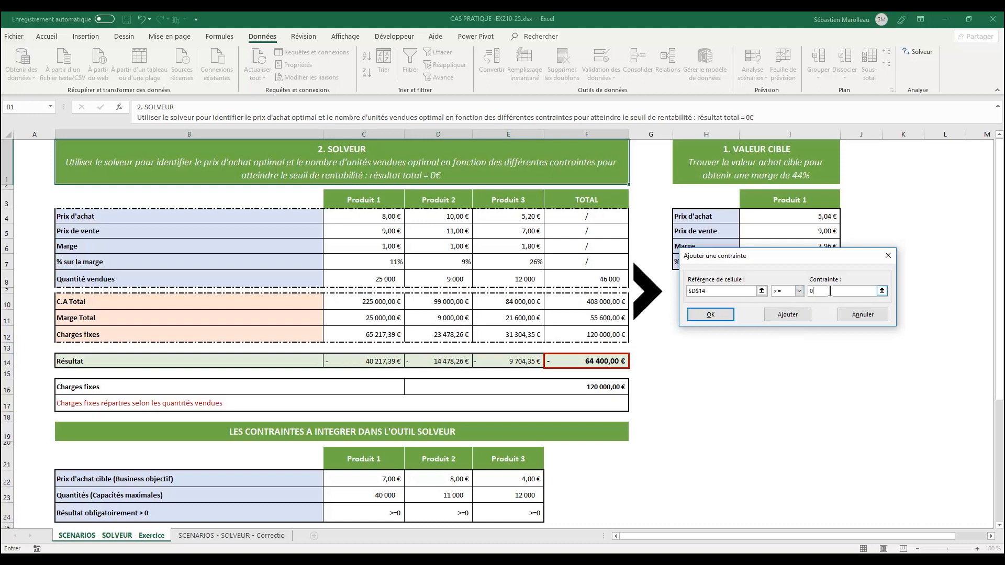
click(797, 315)
Add a final constraint that Produit 3's Résultat in E14 is >= 0 and return to the Solver parameters.
click(508, 361)
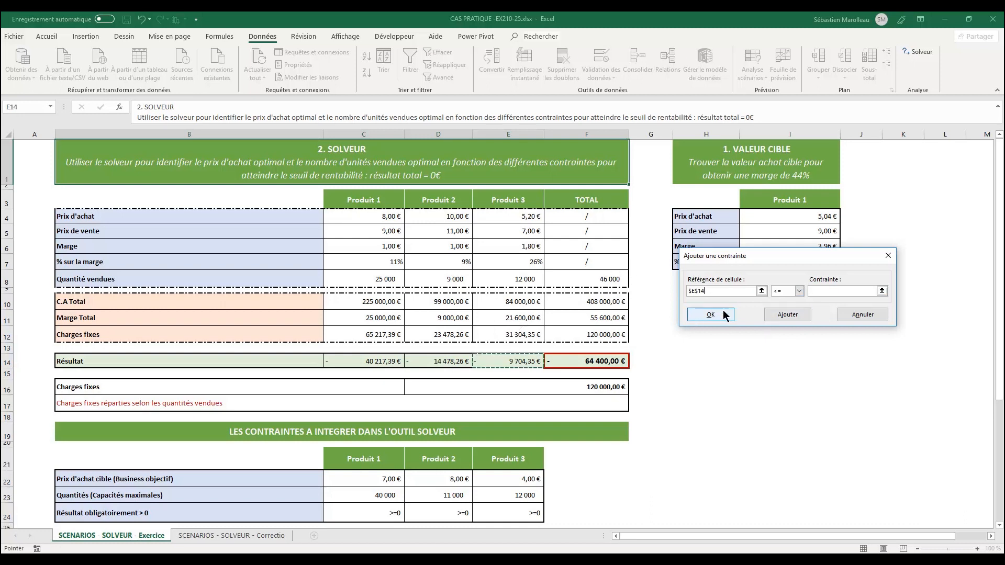
click(799, 291)
click(780, 314)
click(825, 292)
text(0)
click(719, 314)
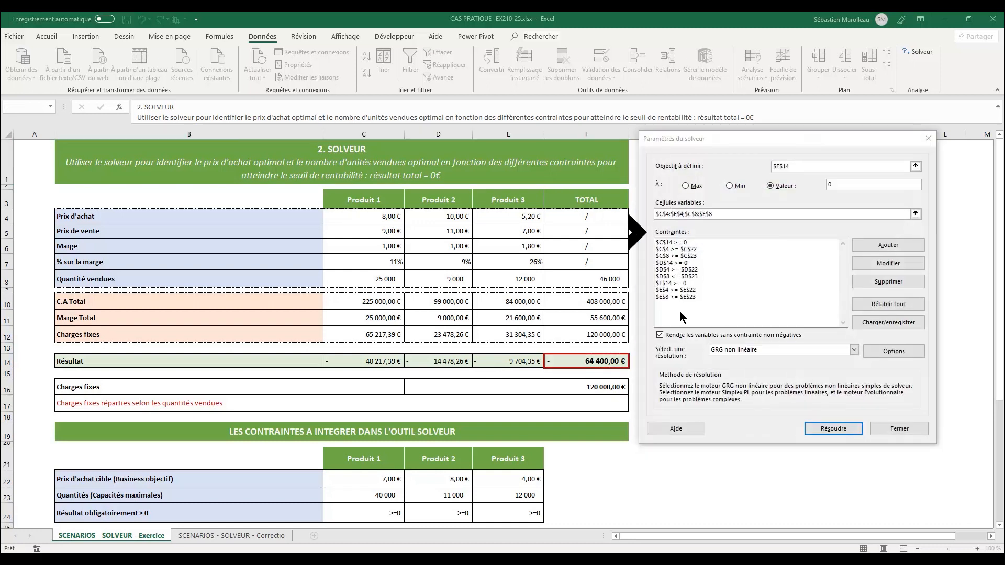
Solve the model and move the Résultat du solveur dialog clear of the product table.
click(818, 430)
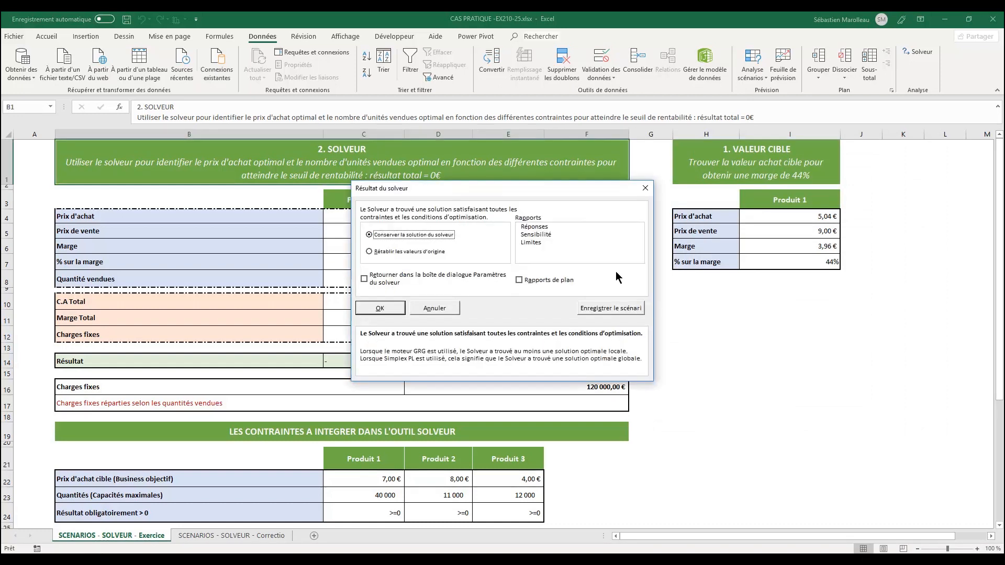
drag(519, 187, 816, 297)
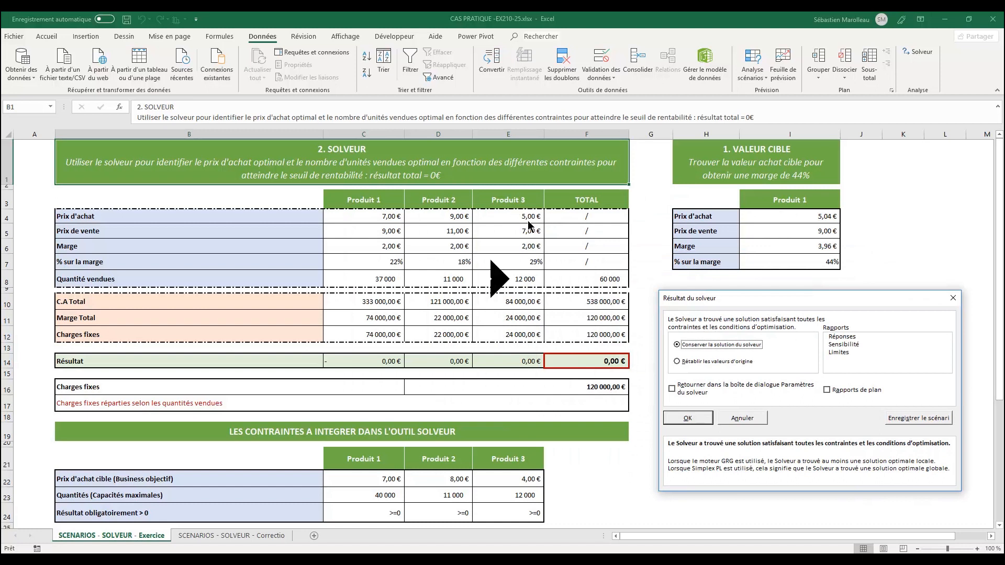
Keep the solution found by the Solver and close its results dialog.
click(679, 417)
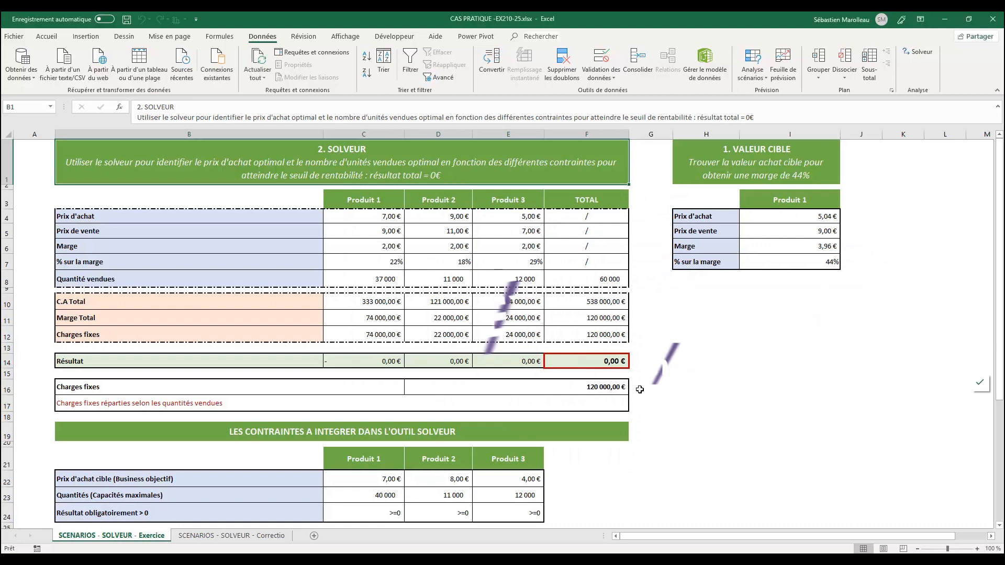
Examine section 3, Les scénarios, reading the Produit 1 to 3 purchase prices for the first and second tender rounds.
scroll(639, 390, down, 3)
scroll(639, 390, down, 2)
click(109, 327)
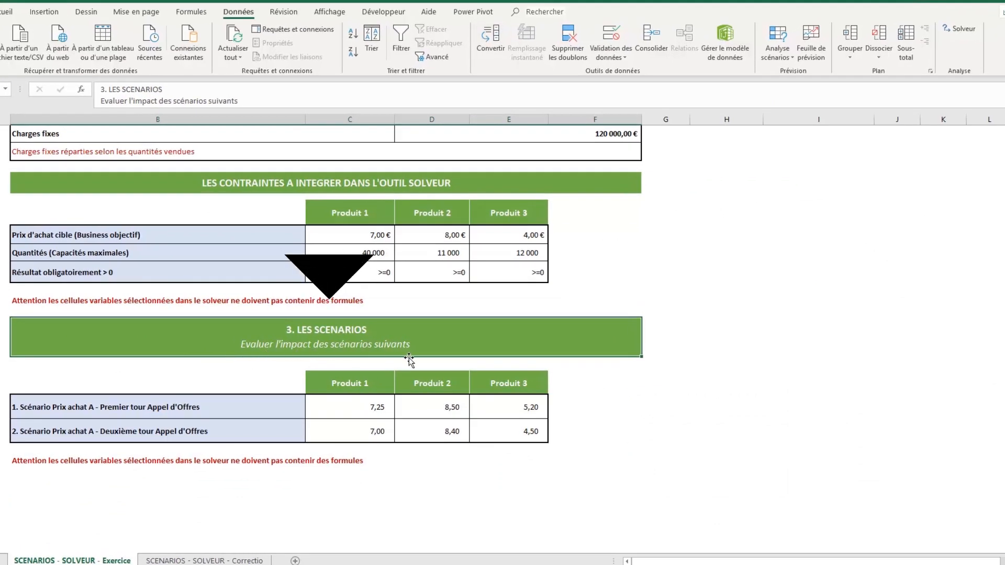
click(153, 409)
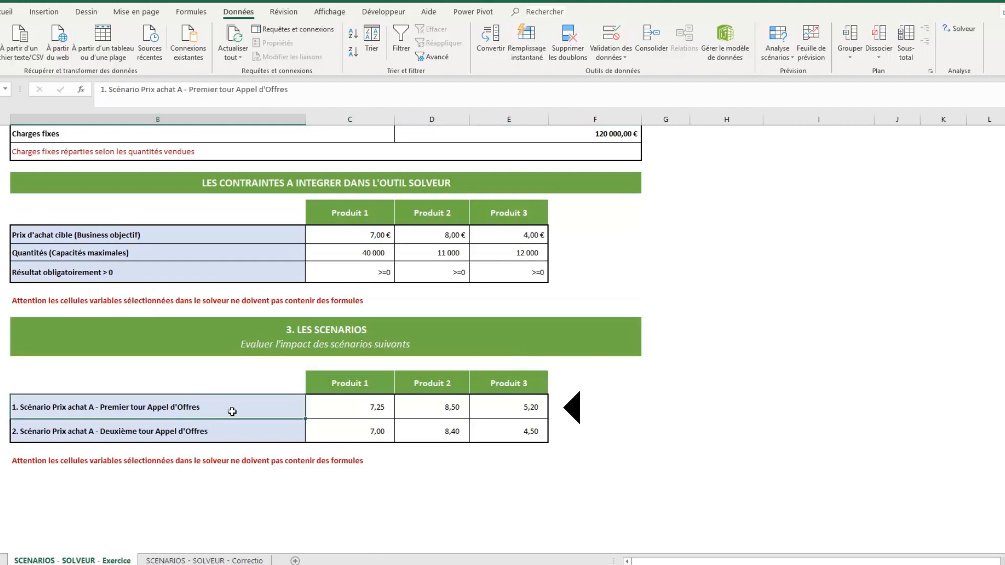
drag(337, 410, 487, 406)
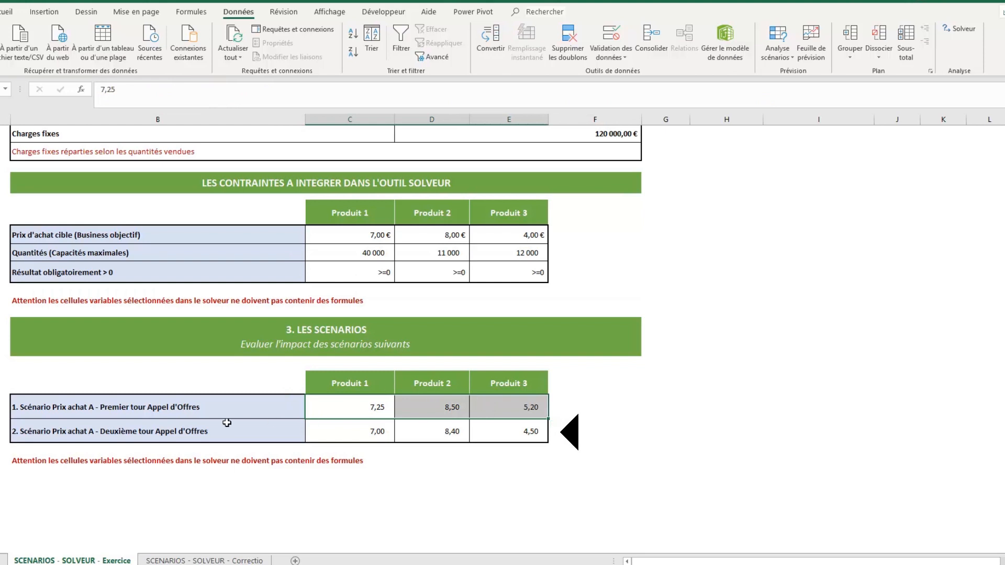
click(142, 434)
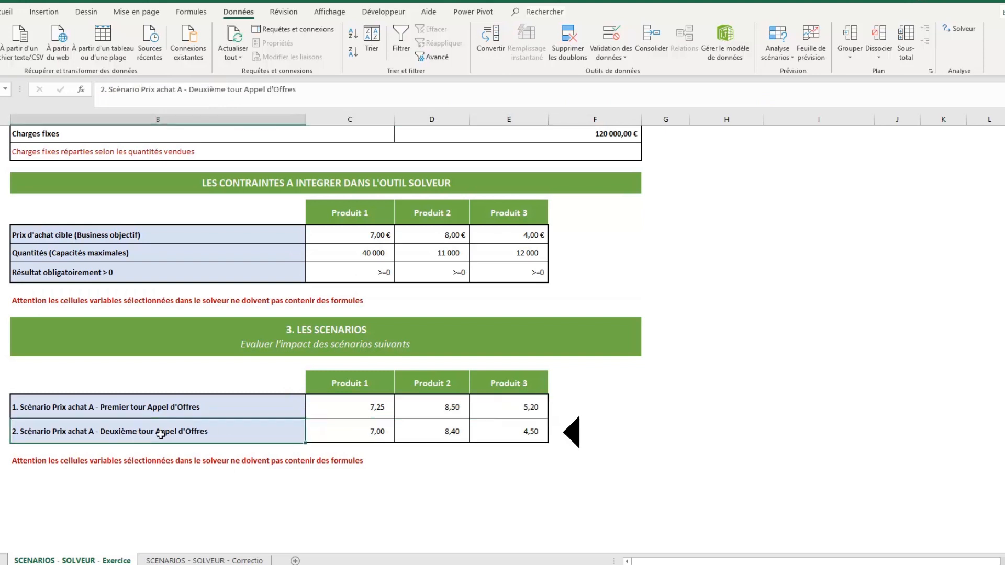
drag(261, 434, 511, 431)
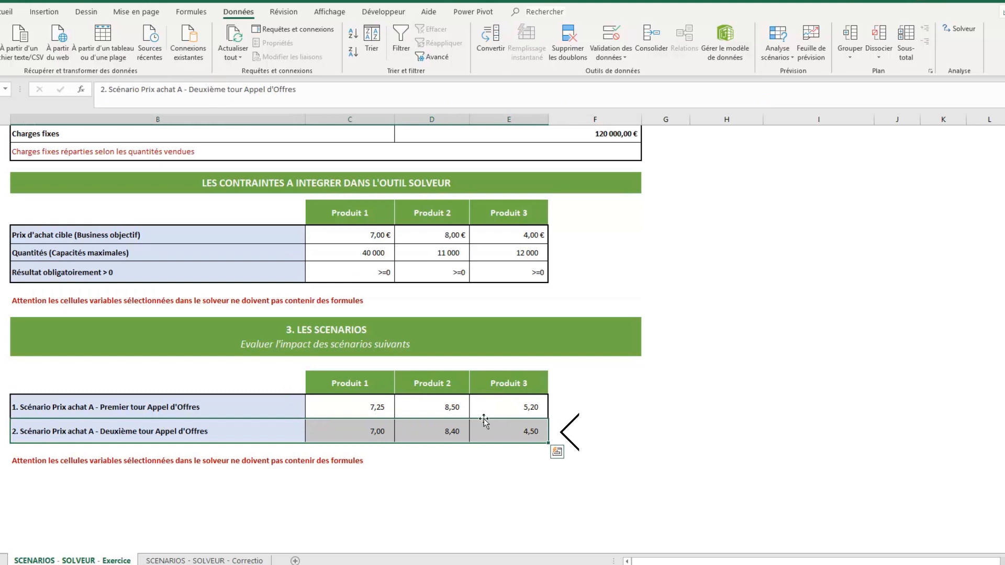
drag(348, 434, 512, 433)
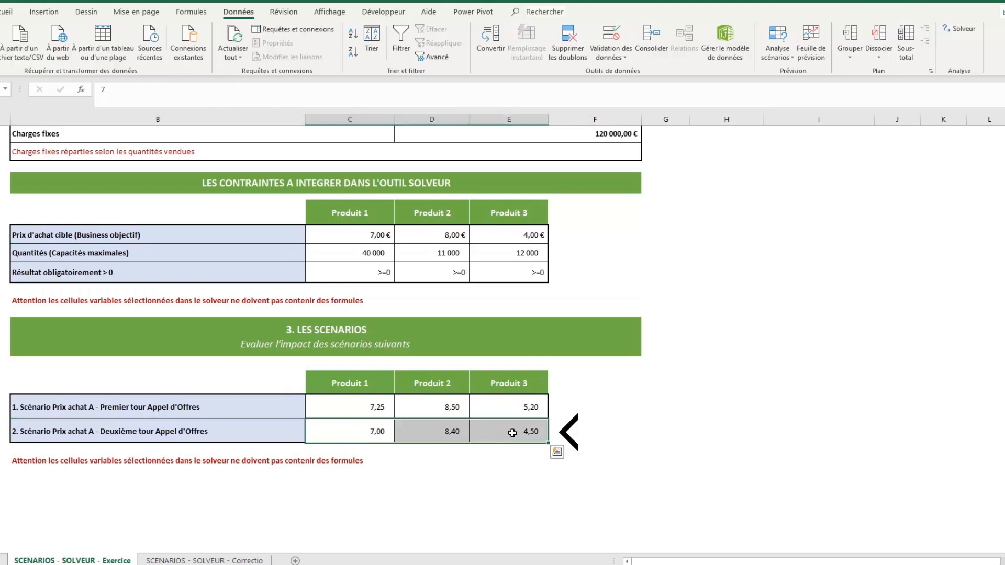
click(560, 405)
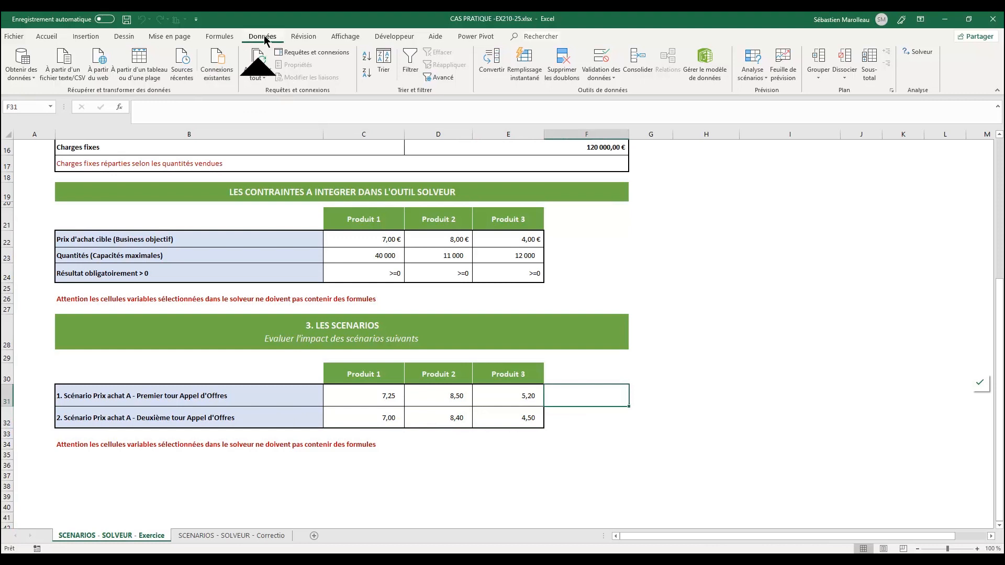
Add a scenario named Premier tour AO in the scenario manager, with the Prix d'achat cells C4:E4 as its changing cells.
click(755, 78)
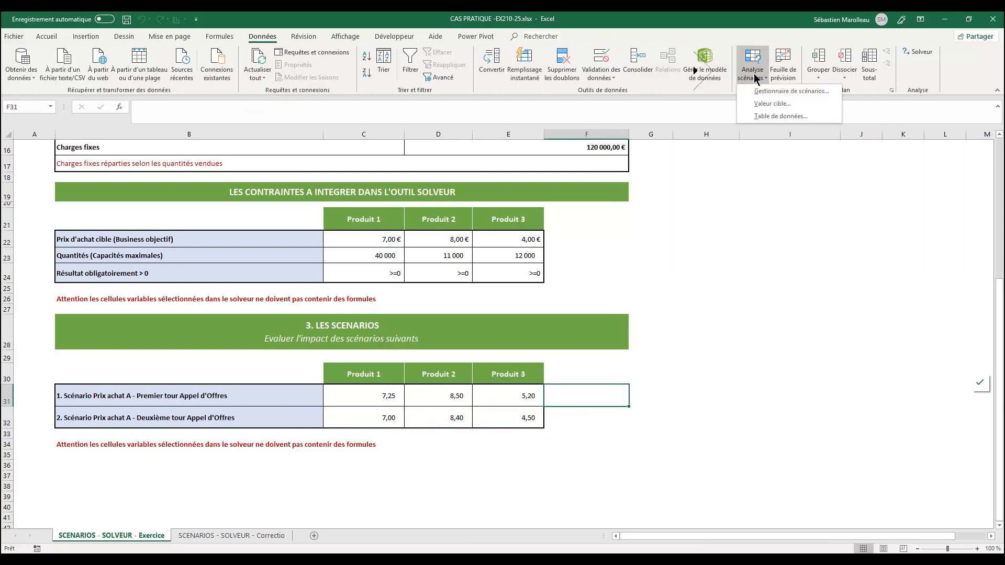
click(762, 92)
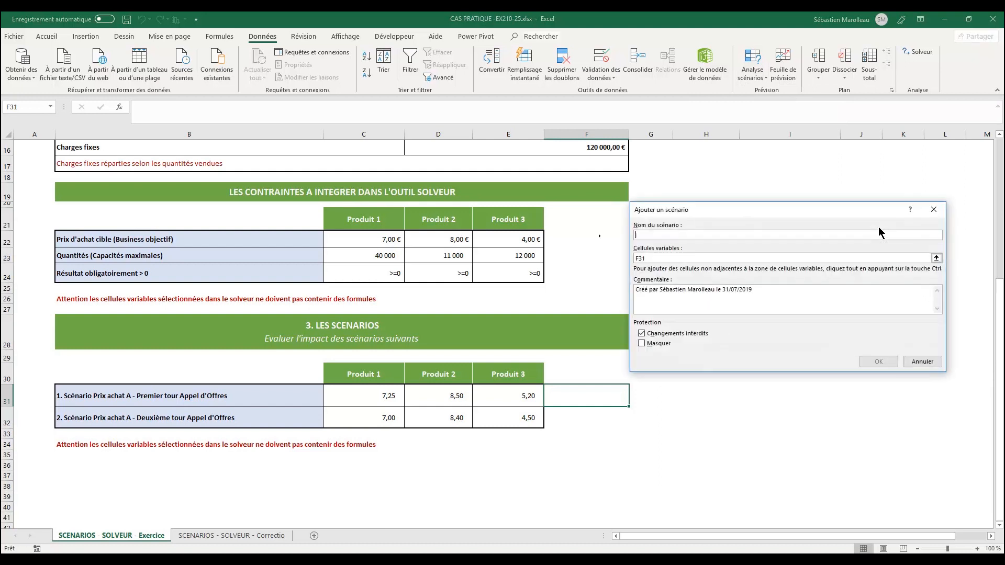
text(Premier tour AO)
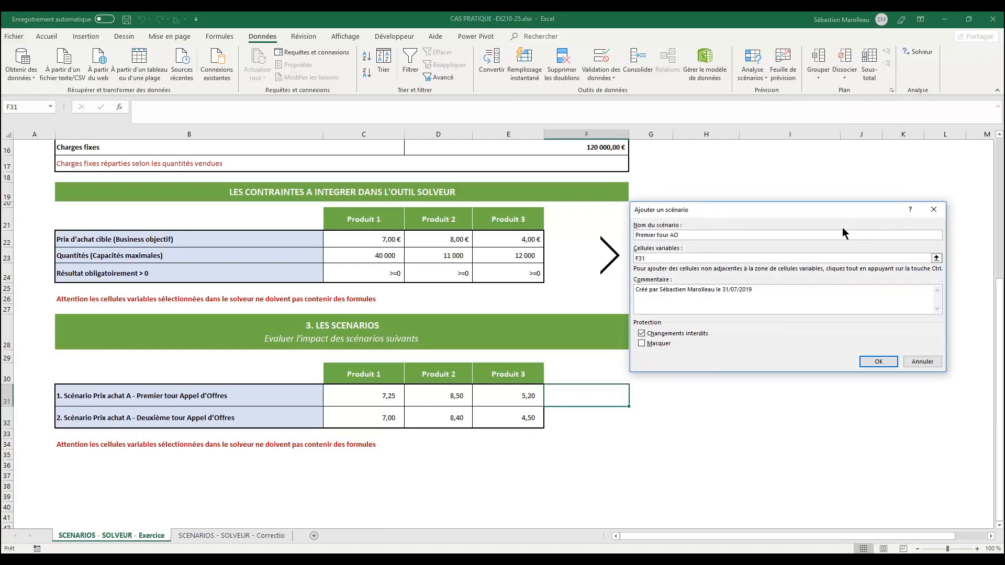
drag(649, 258, 630, 263)
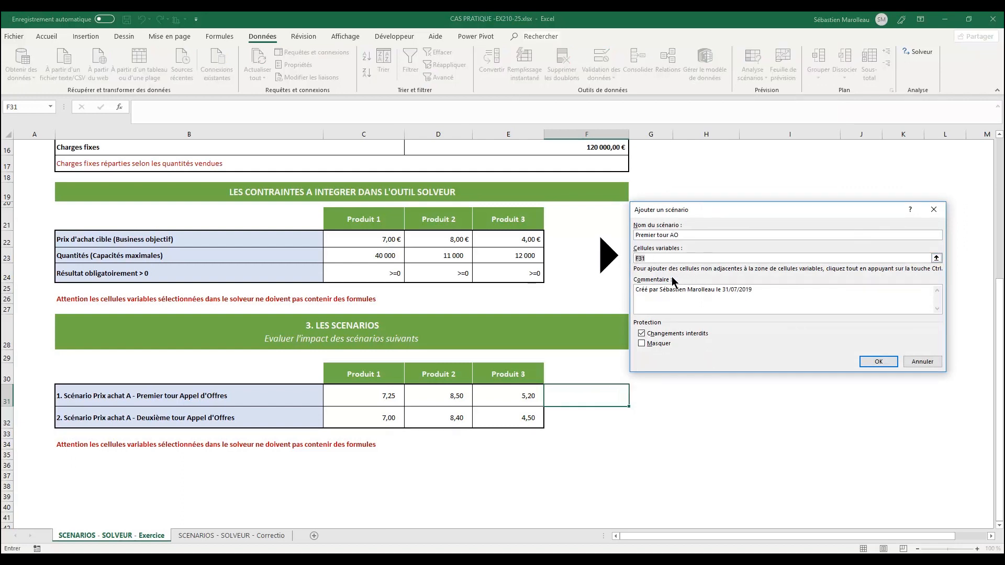
scroll(381, 217, up, 5)
drag(374, 217, 523, 217)
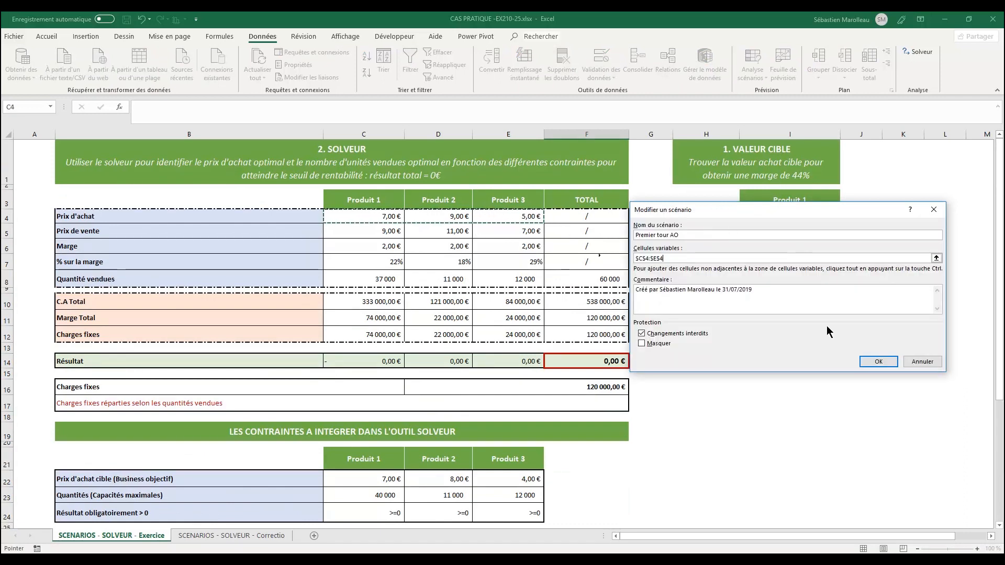
scroll(720, 413, down, 4)
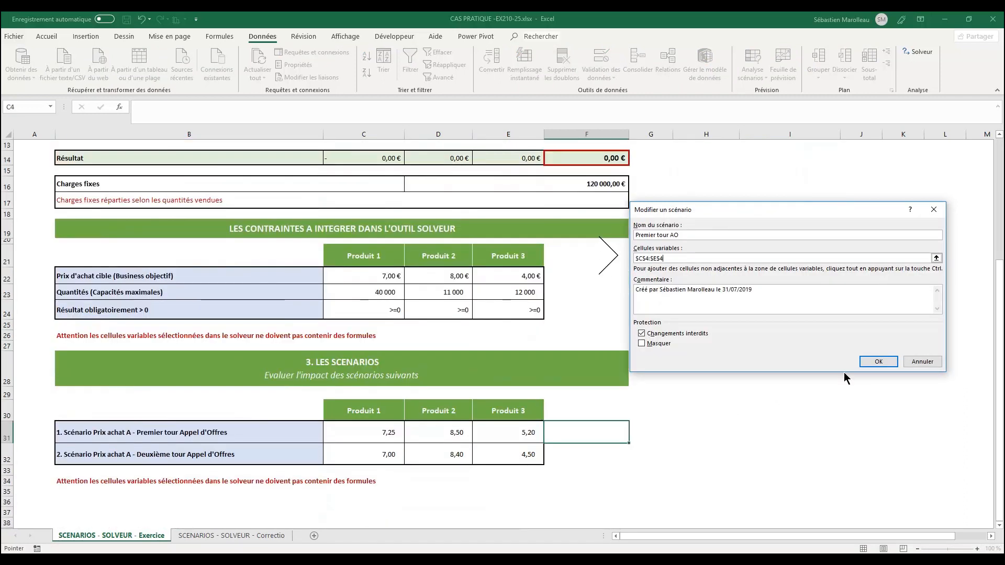
click(874, 363)
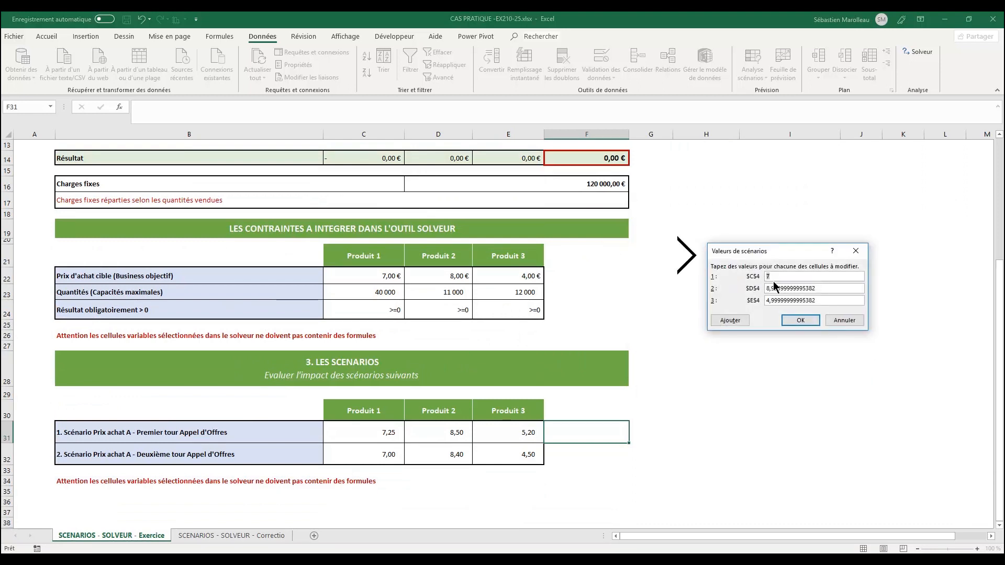
Set the Premier tour AO scenario values to 7,25 for C4, 8,5 for D4 and 5,2 for E4.
click(771, 279)
text(,25)
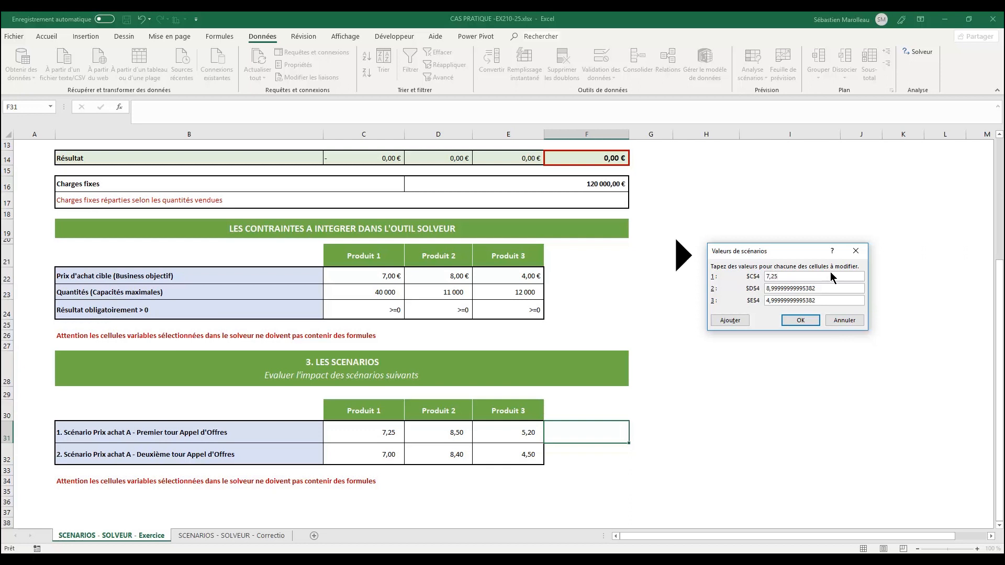
drag(830, 287, 754, 289)
text(8,5)
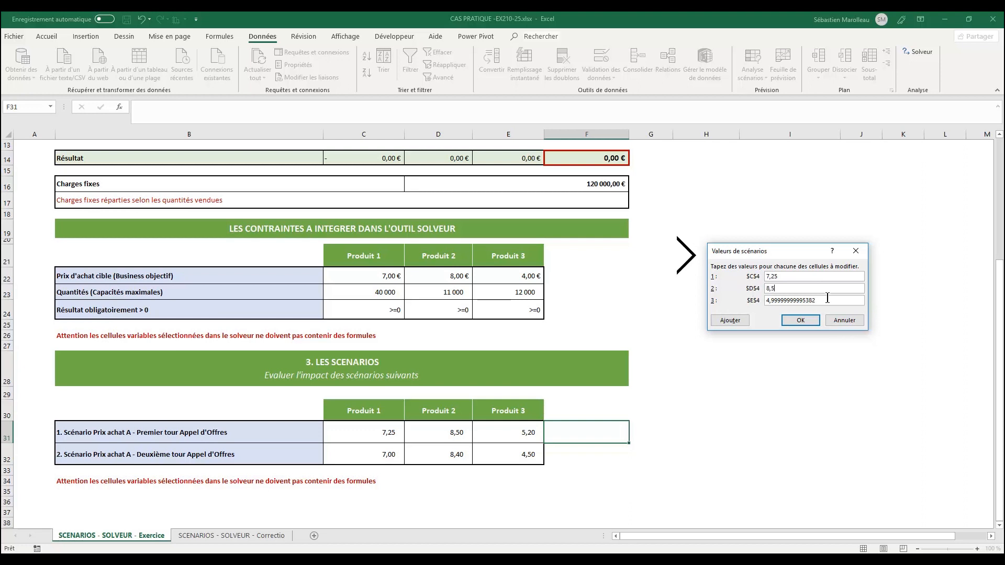
drag(828, 300, 744, 299)
text(5,2)
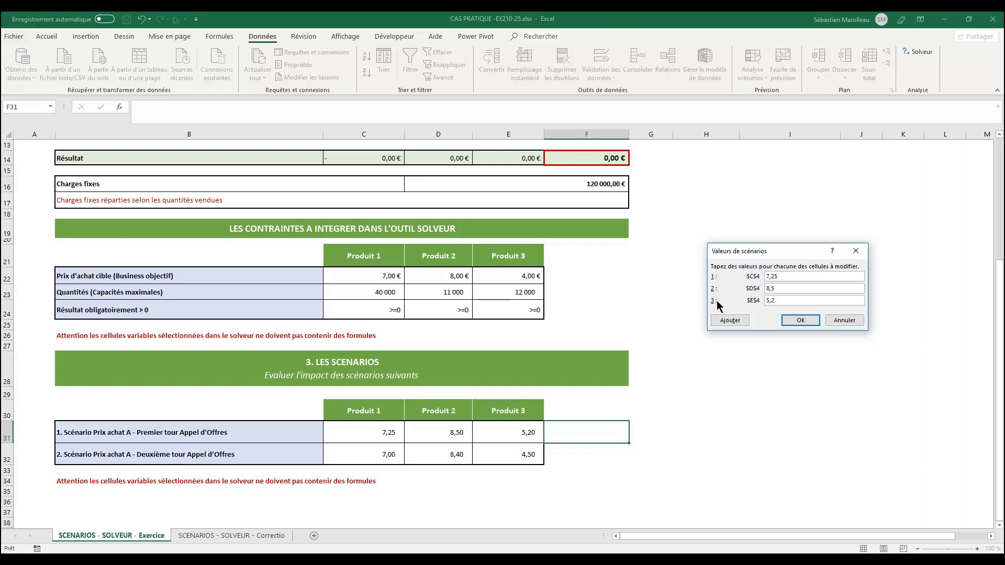
click(808, 321)
Add a second scenario named Deuxième tour AO that uses the same changing cells C4:E4.
click(830, 228)
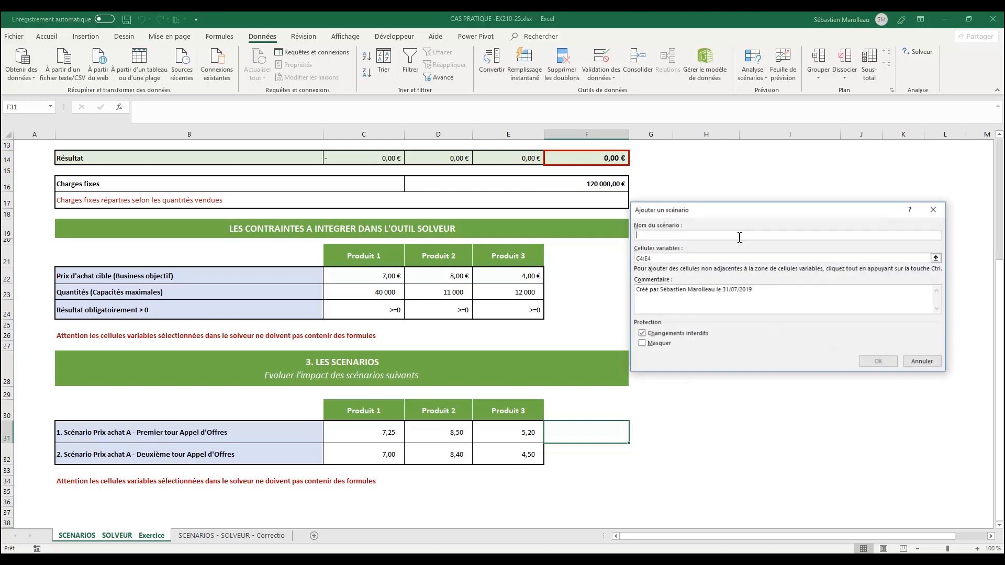
text(Deu)
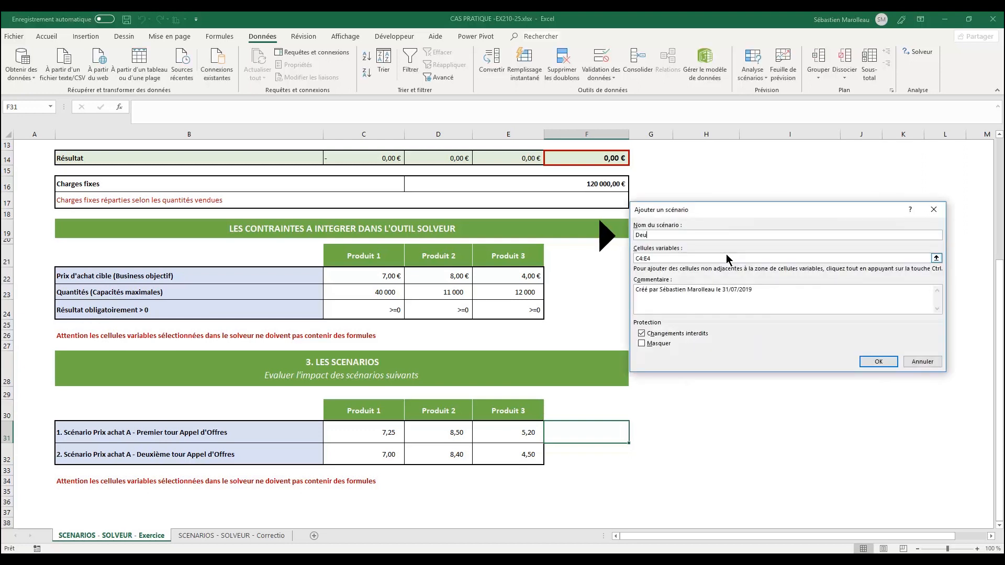
text(xième tour AO)
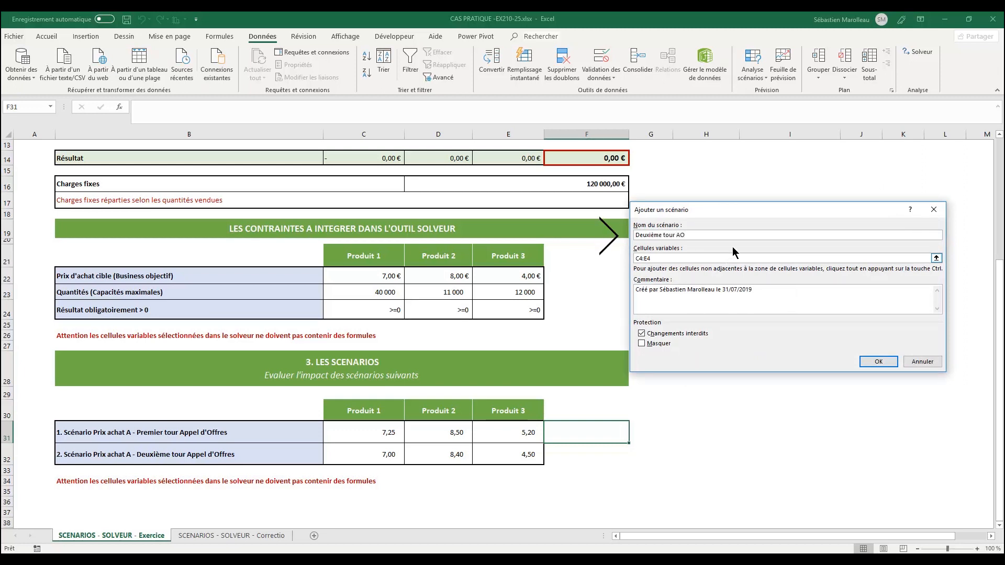
click(879, 361)
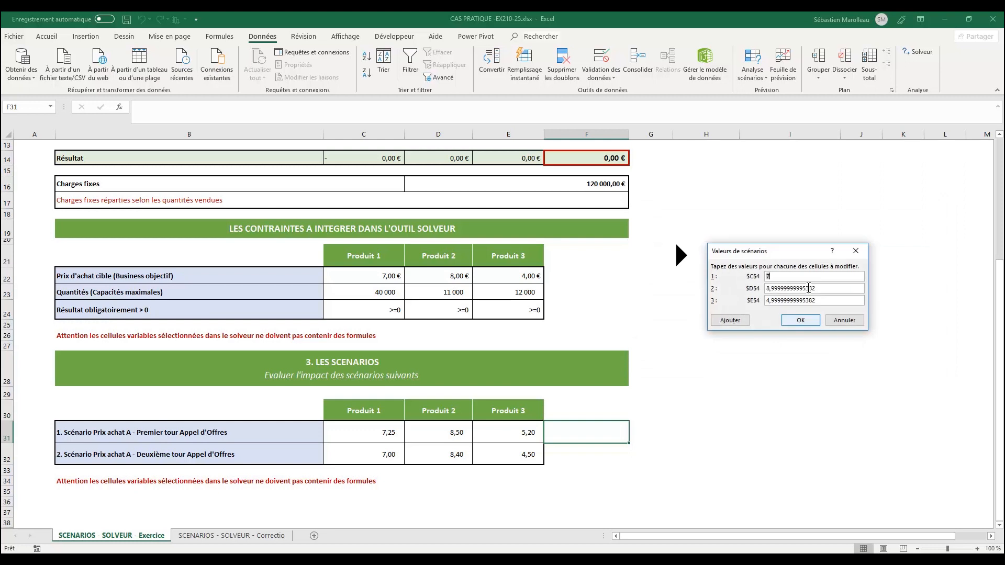
Set the Deuxième tour AO scenario values to 8,4 for D4 and 4,5 for E4, keeping 7 for C4.
double_click(815, 287)
text(8,4)
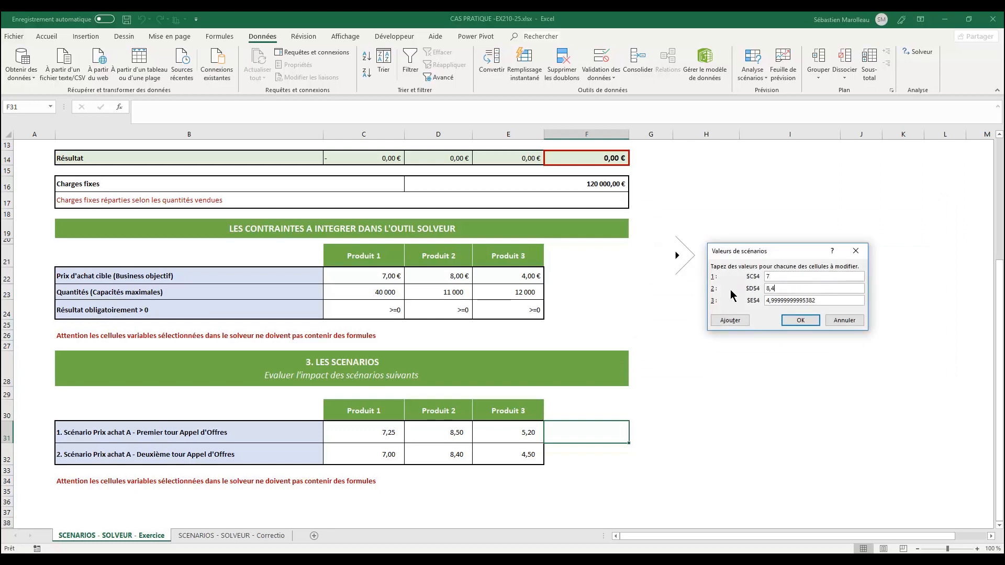
double_click(800, 301)
text(4,5)
click(800, 320)
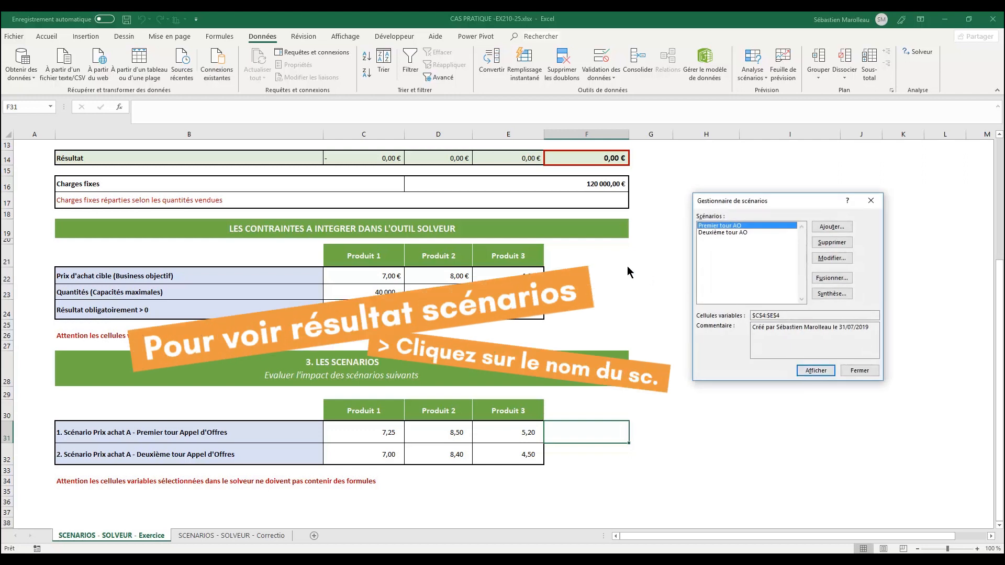
Show the Premier tour AO scenario followed by Deuxième tour AO in the sheet, and close the scenario manager.
click(814, 371)
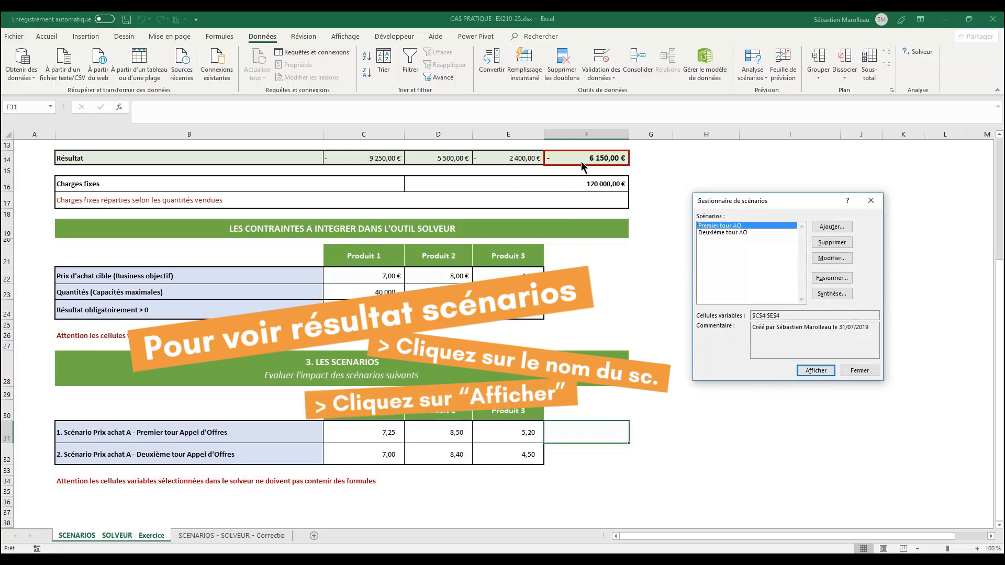
click(723, 233)
click(810, 370)
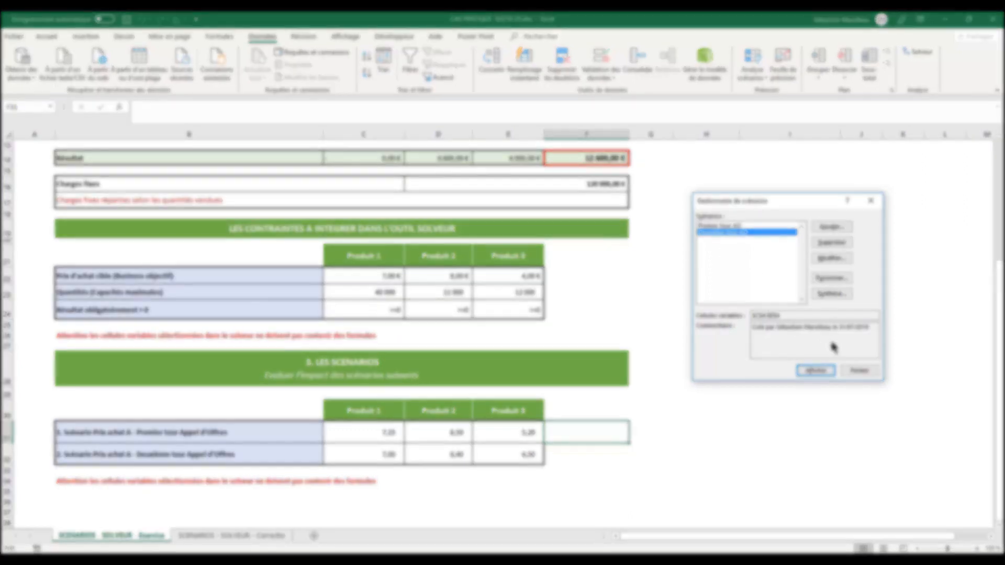
click(858, 373)
Reopen the scenario manager with the product table in view and compare the effects of Premier tour AO and Deuxième tour AO.
scroll(720, 292, up, 4)
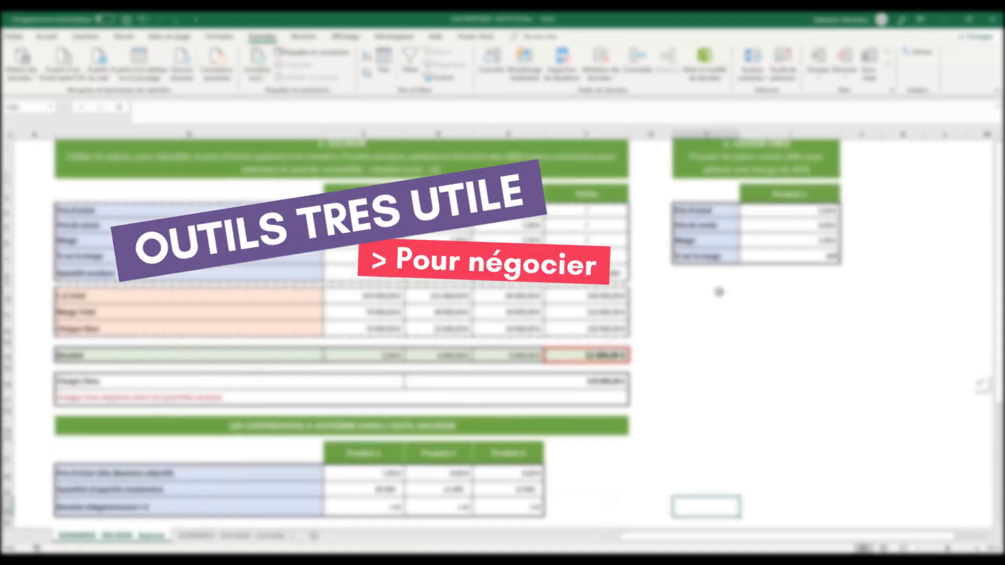
click(754, 79)
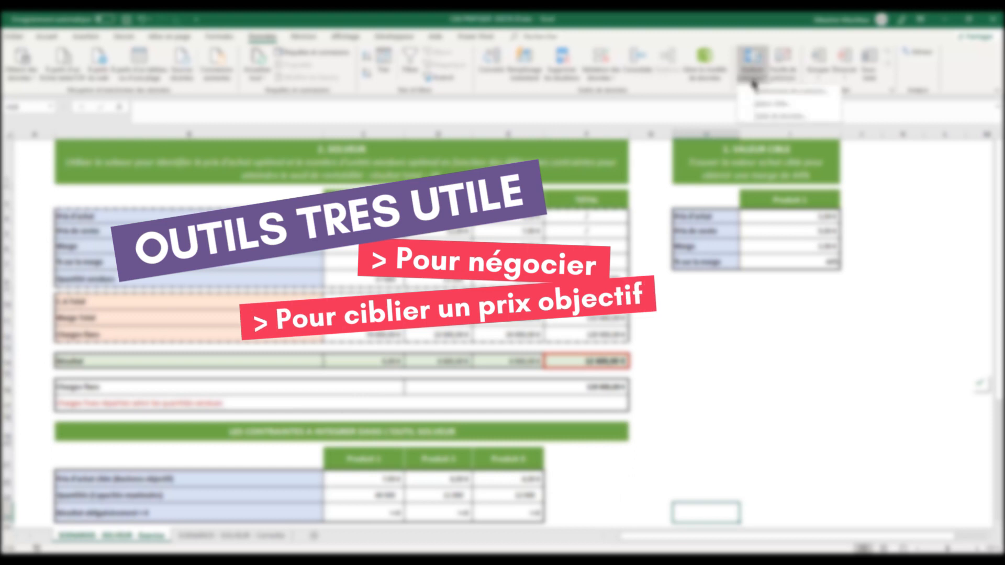
click(759, 91)
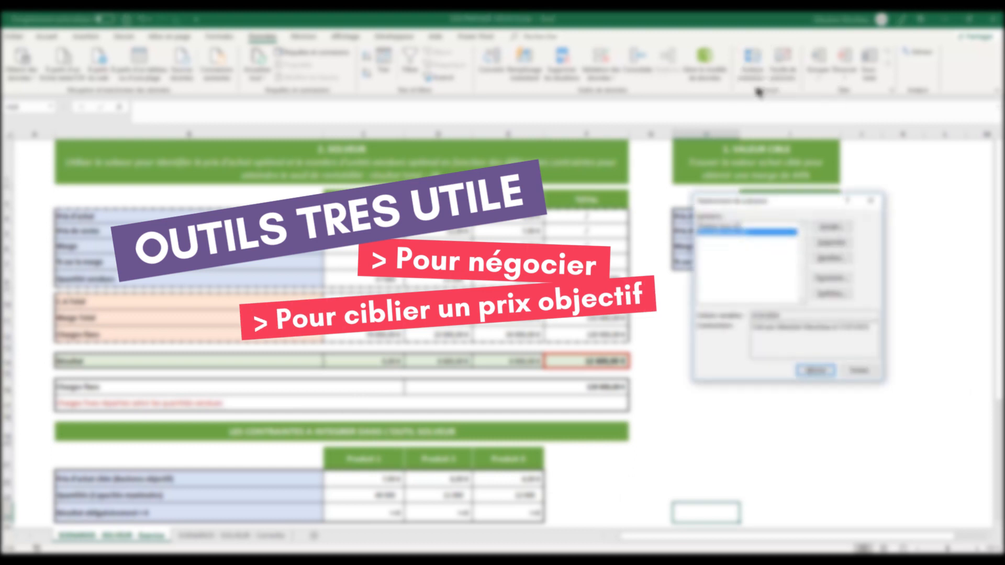
click(725, 225)
click(813, 371)
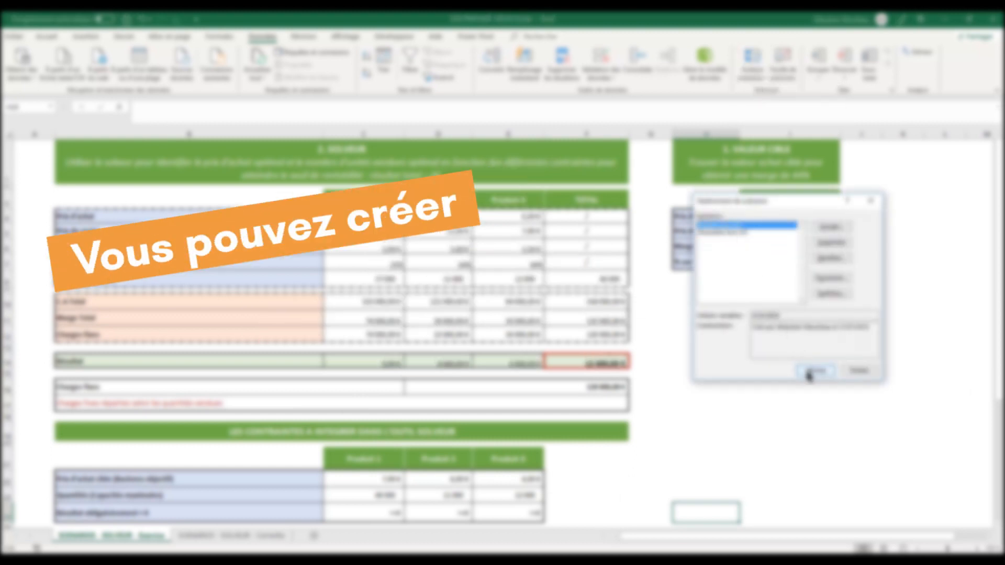
click(731, 233)
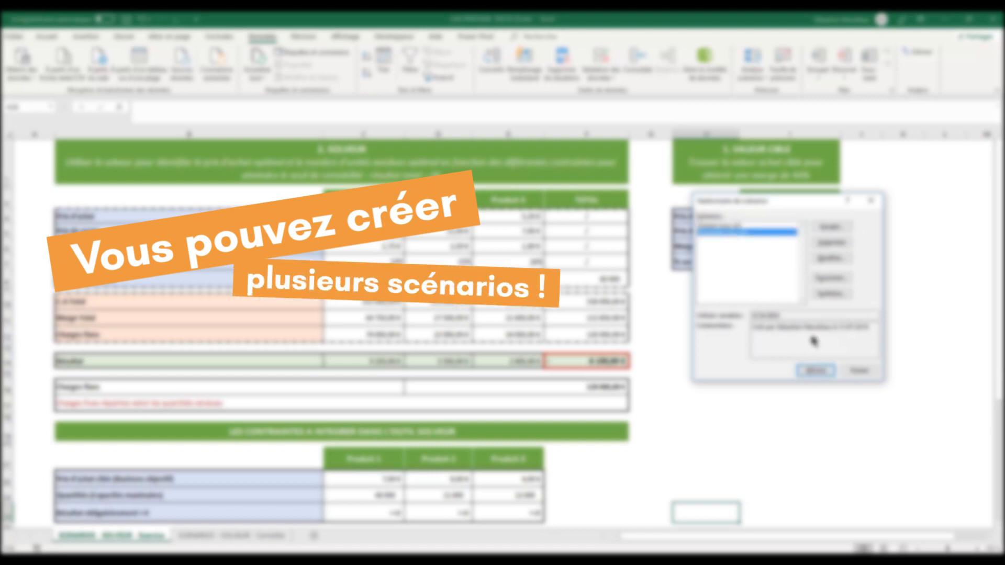
click(813, 370)
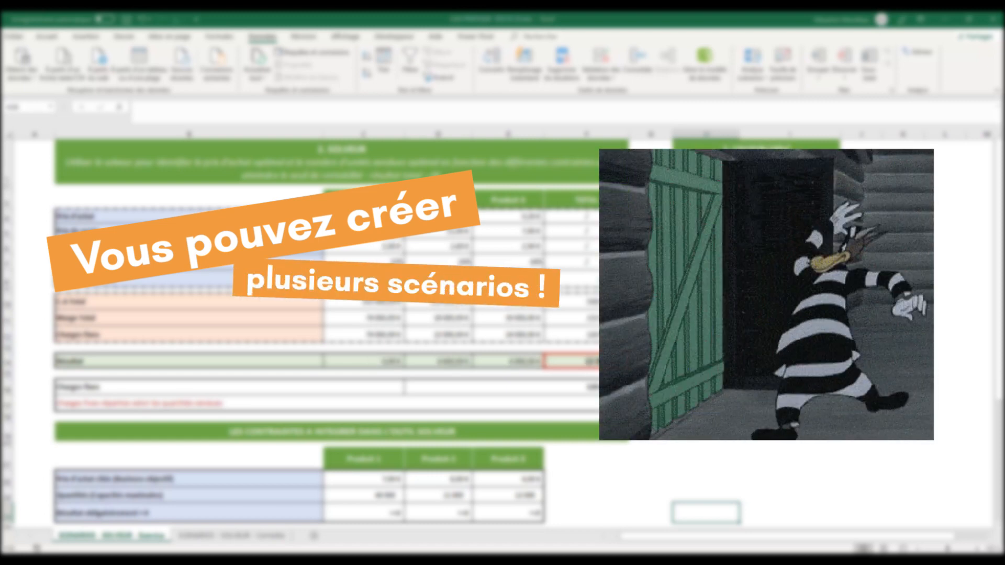